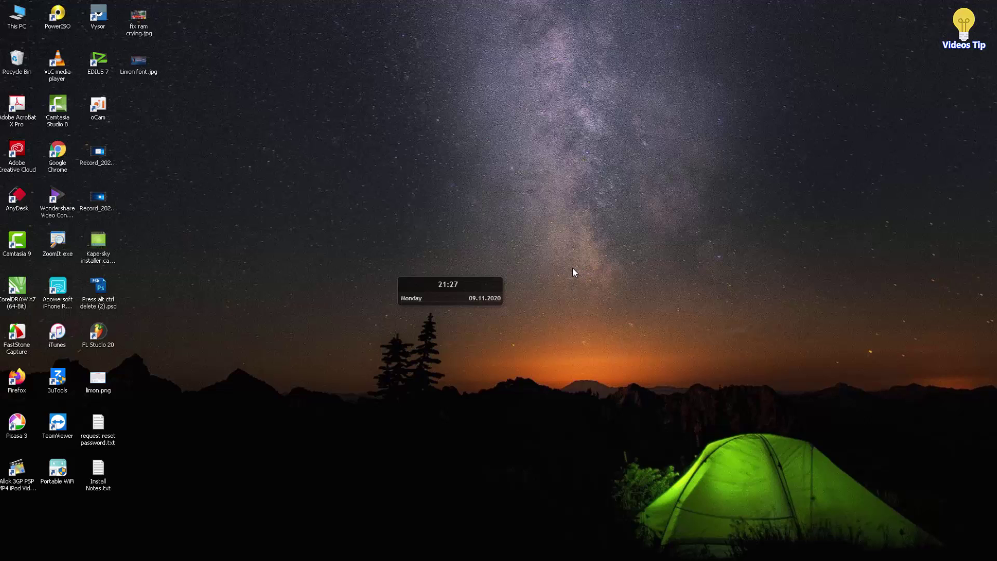
right_click(413, 192)
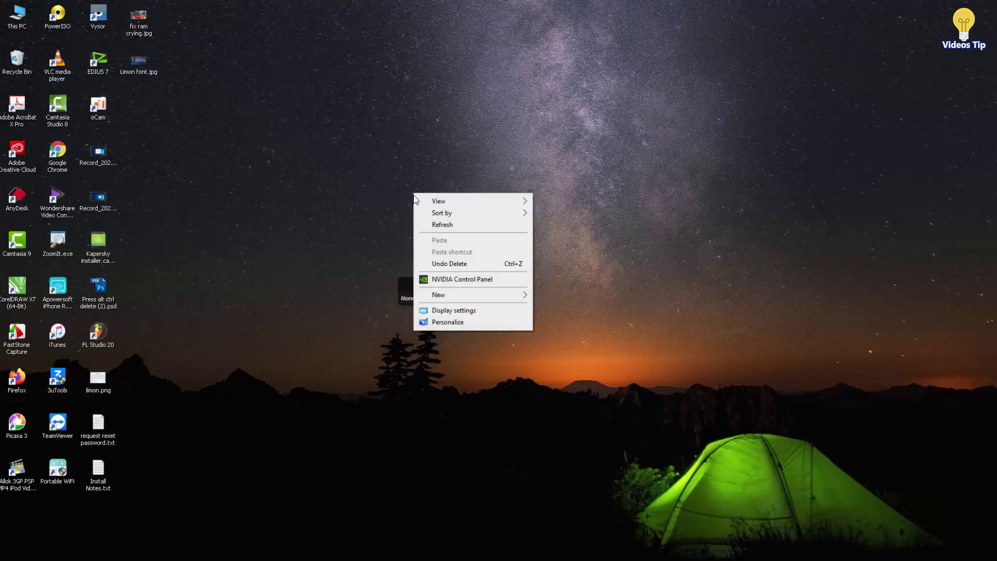
click(433, 224)
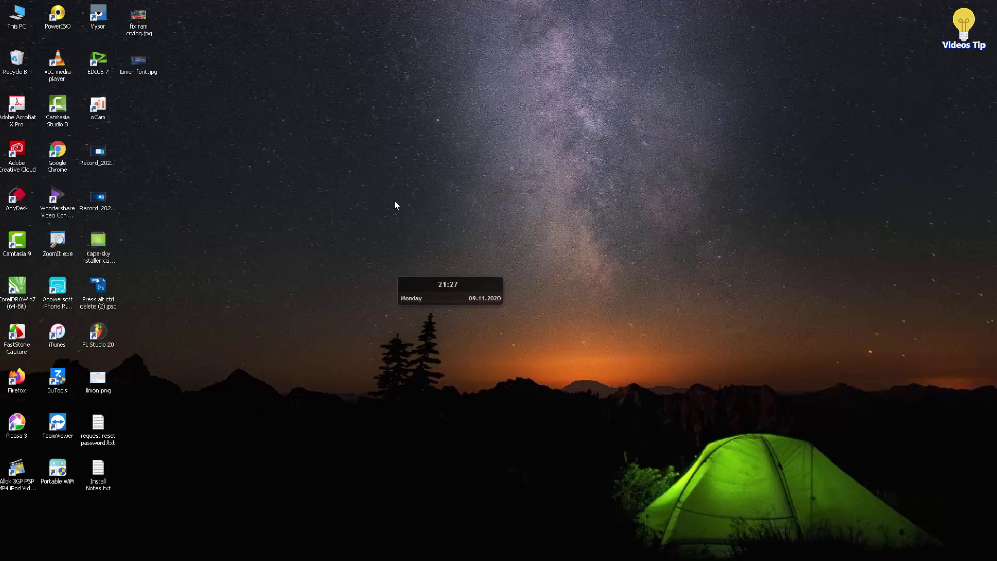
right_click(303, 198)
click(338, 223)
right_click(457, 182)
click(467, 208)
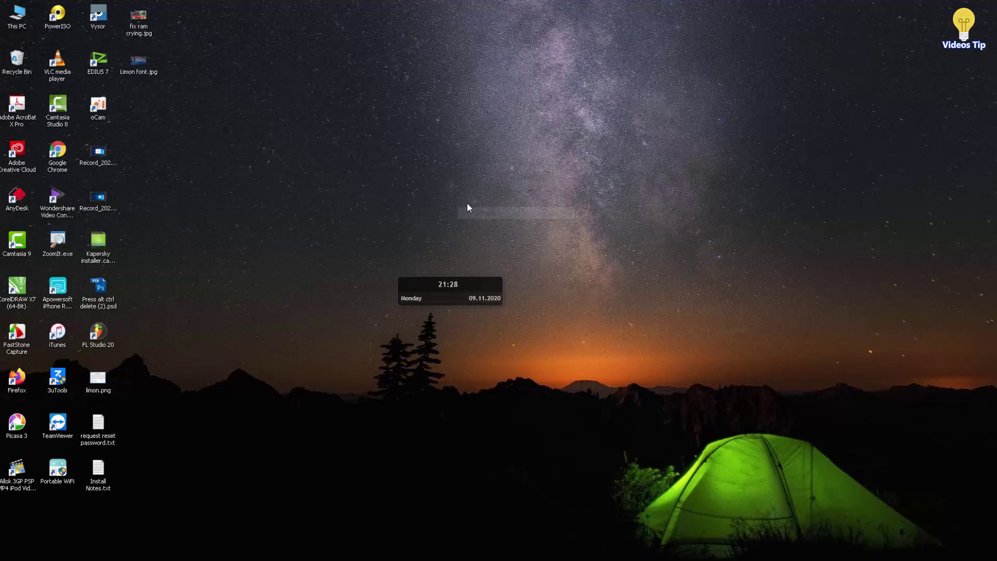
right_click(400, 188)
click(428, 219)
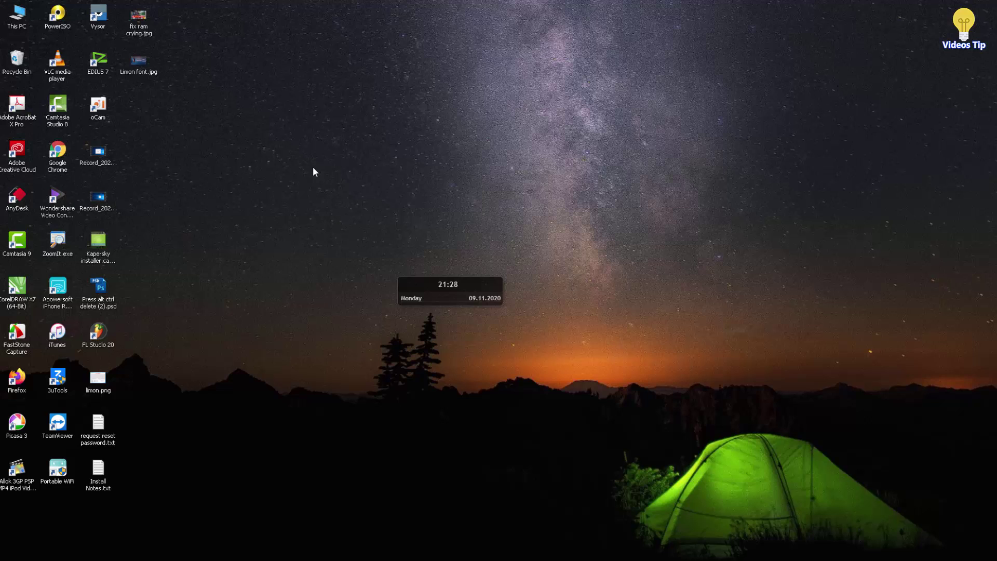
right_click(314, 169)
click(338, 198)
right_click(397, 180)
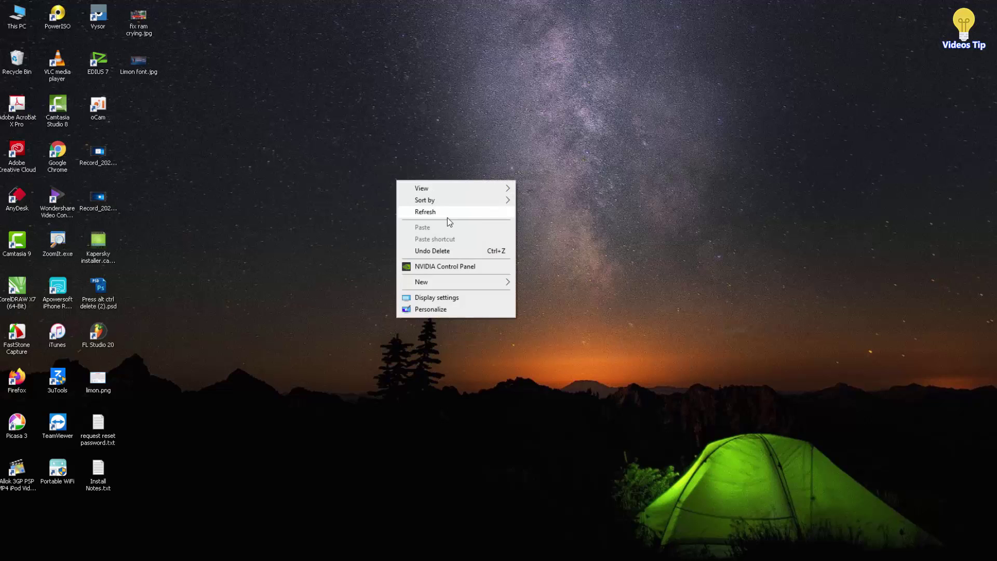
click(452, 211)
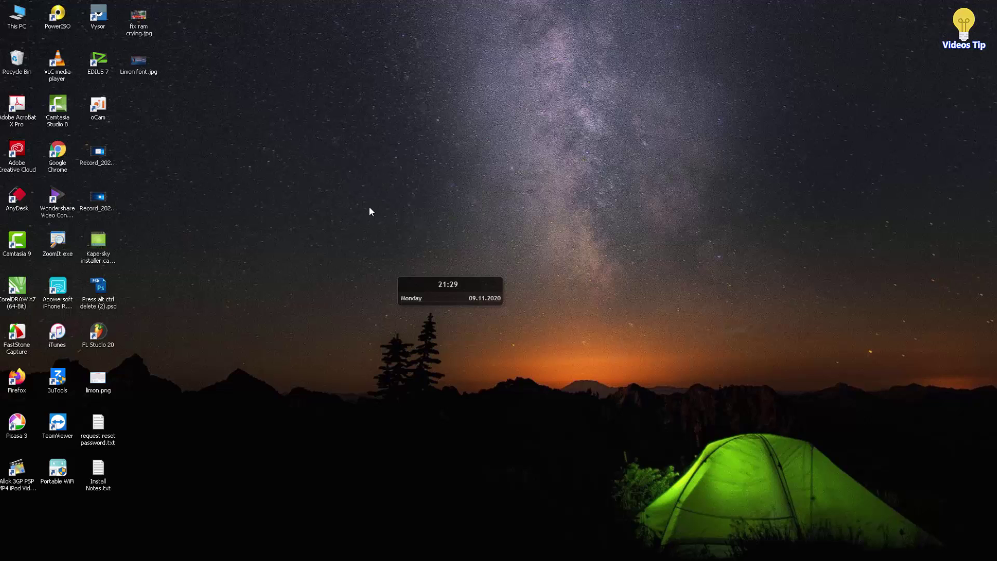
right_click(352, 191)
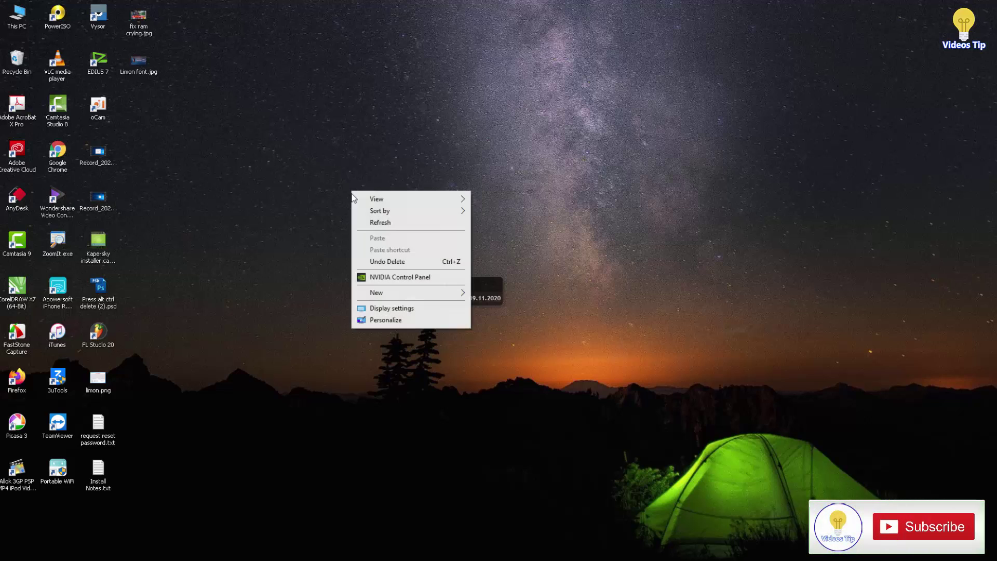
click(375, 223)
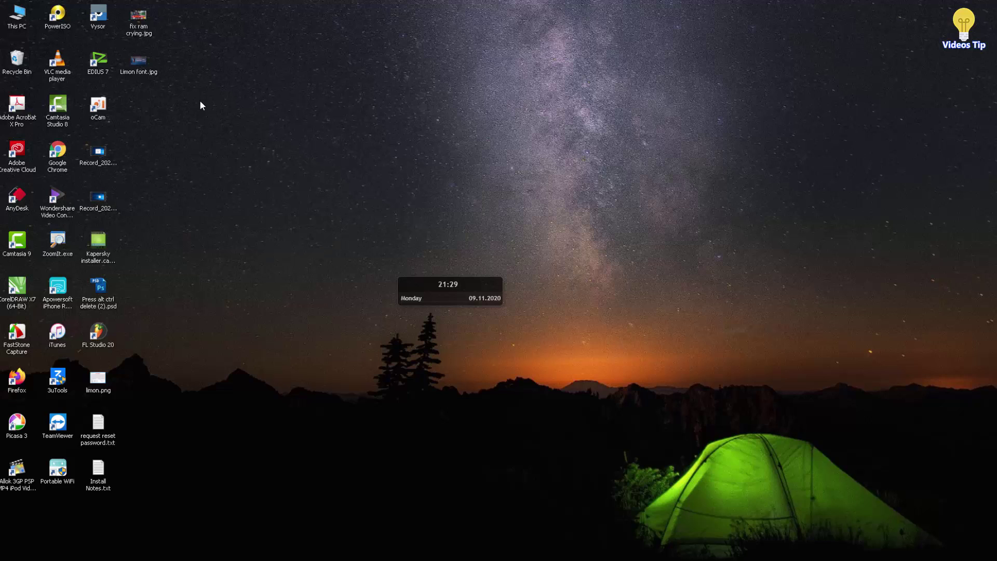
View the sample image Limon font.jpg from the desktop, closing it when done
double_click(141, 63)
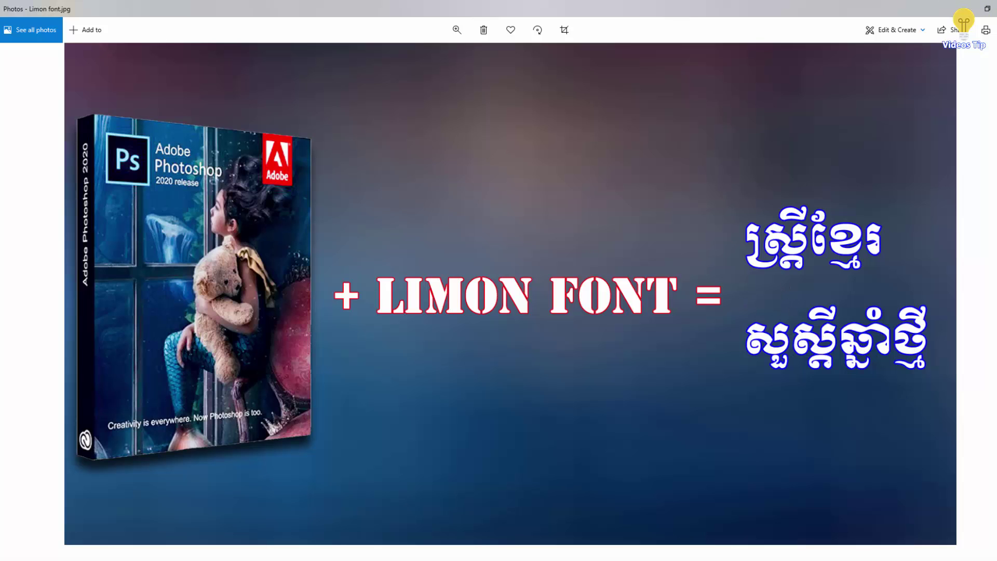
key(alt+F4)
right_click(557, 143)
click(574, 175)
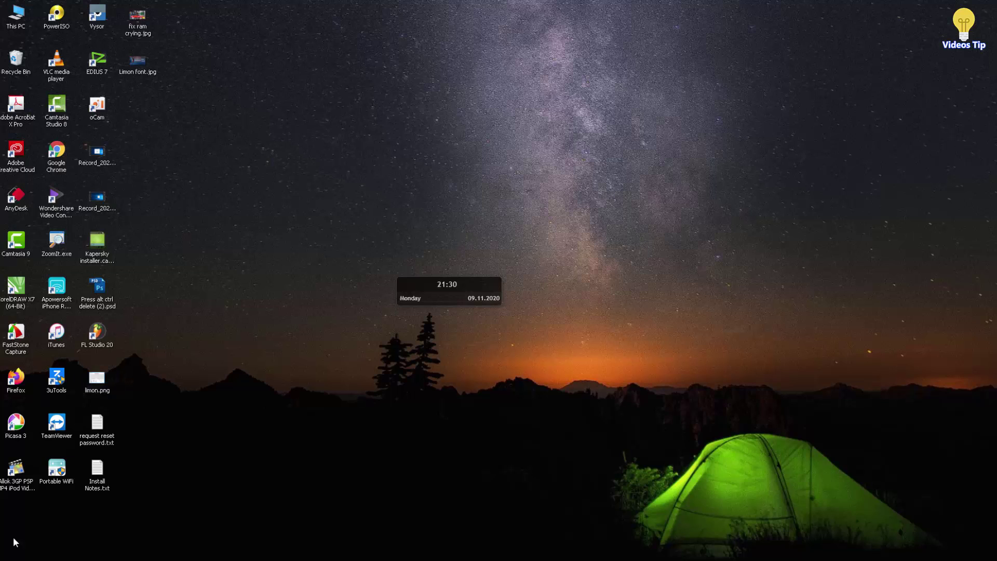
Launch Adobe Photoshop 2020
click(14, 556)
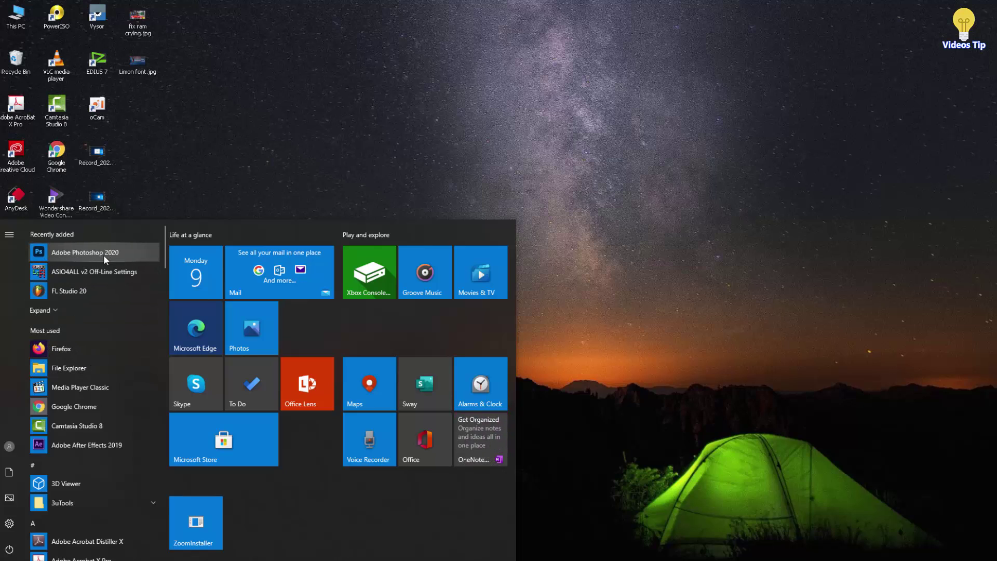
click(131, 251)
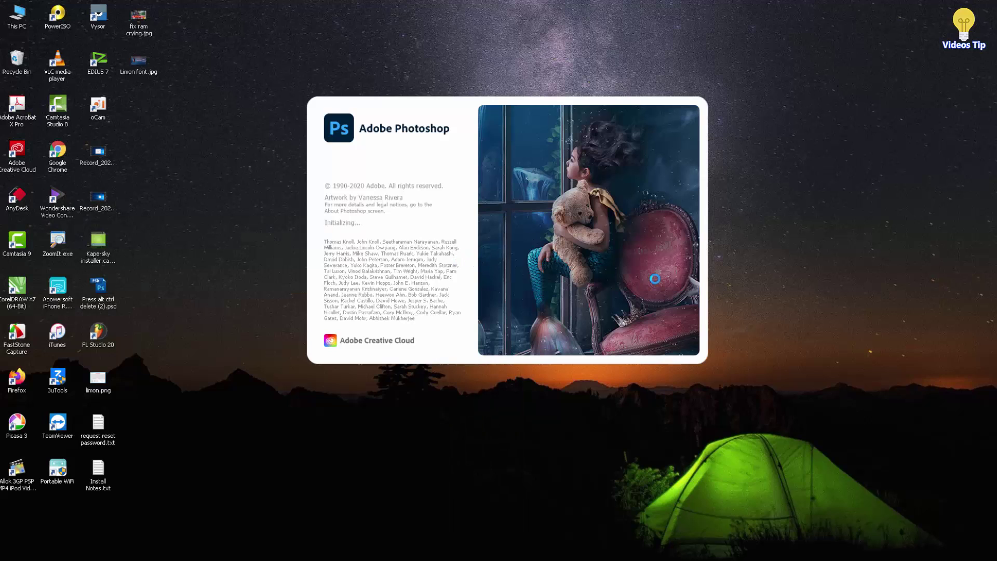
right_click(783, 217)
click(797, 245)
right_click(773, 207)
click(793, 238)
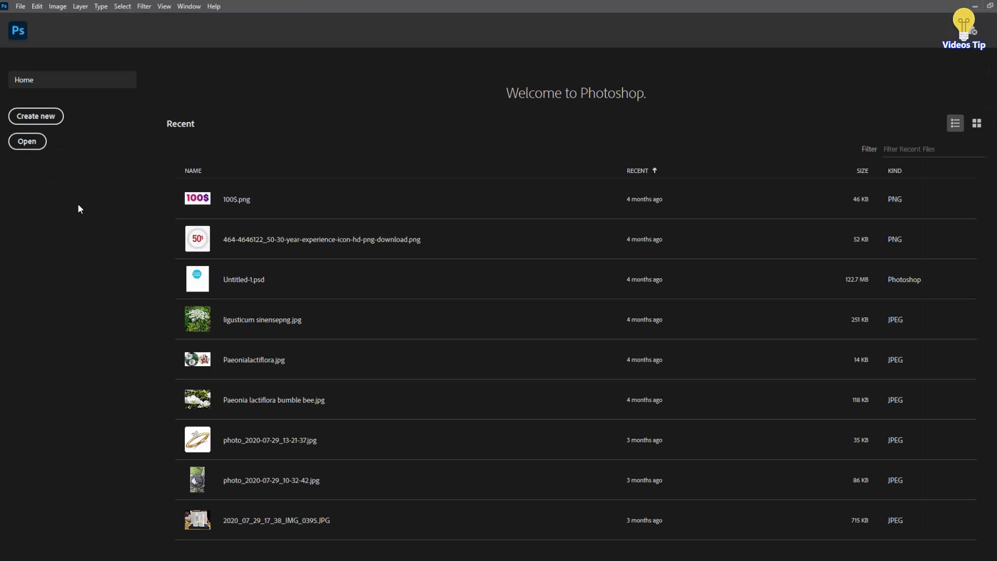
Create a new 50 x 70 cm portrait document at 300 pixels/inch in RGB Color with a white background
click(21, 7)
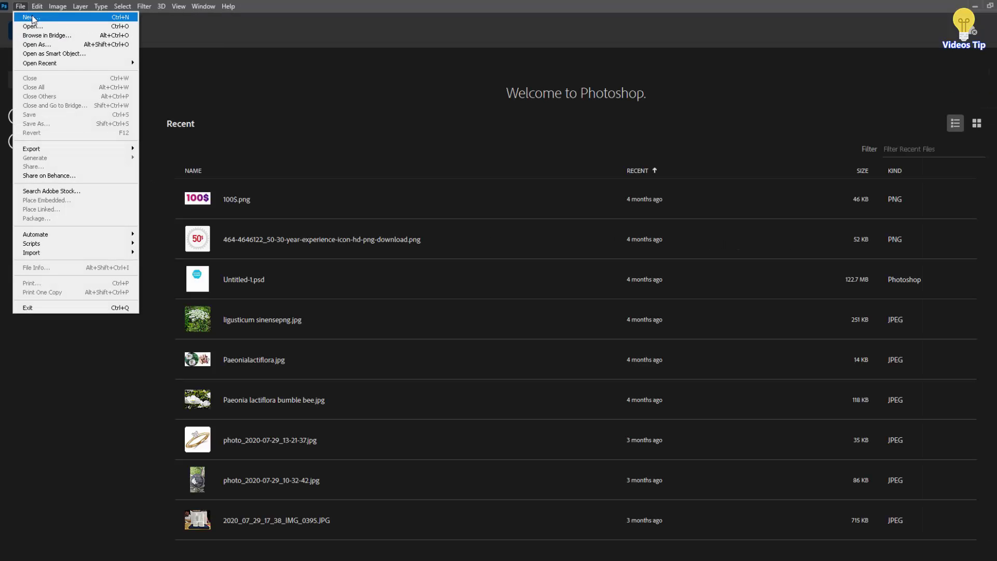
click(32, 19)
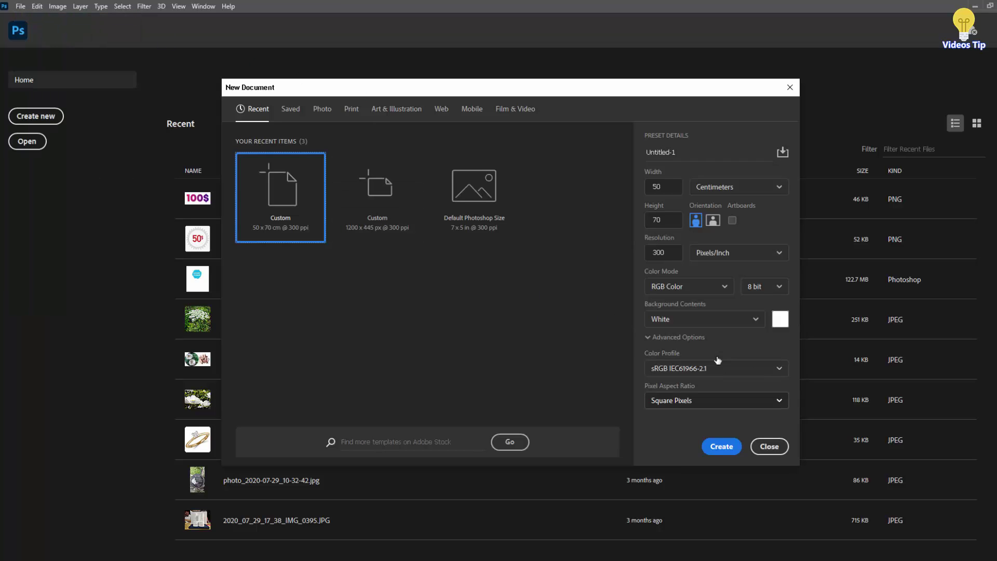
click(721, 445)
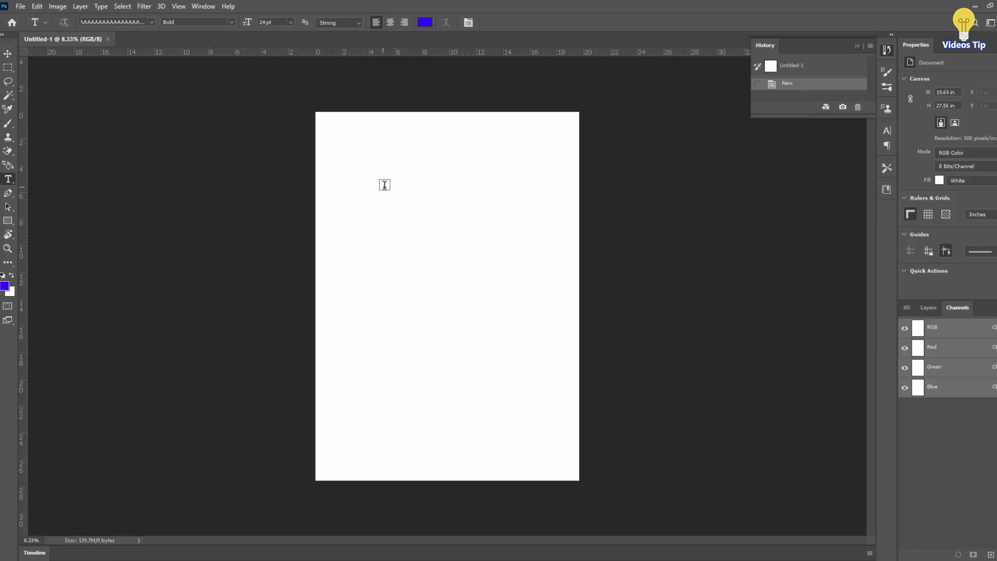
Start a text line in the upper left part of the page and set its font to LimonR1
scroll(401, 189, up, 1)
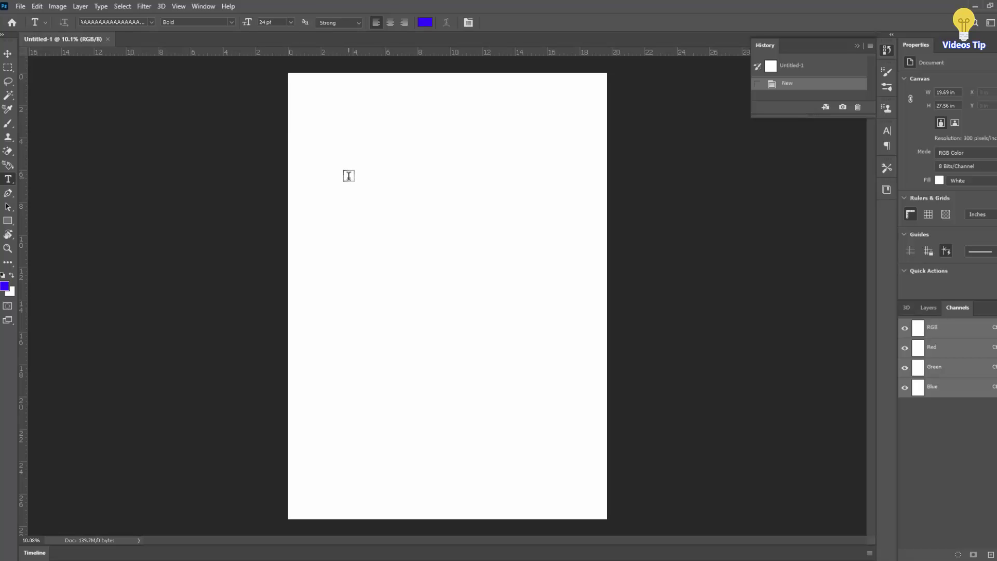
click(347, 176)
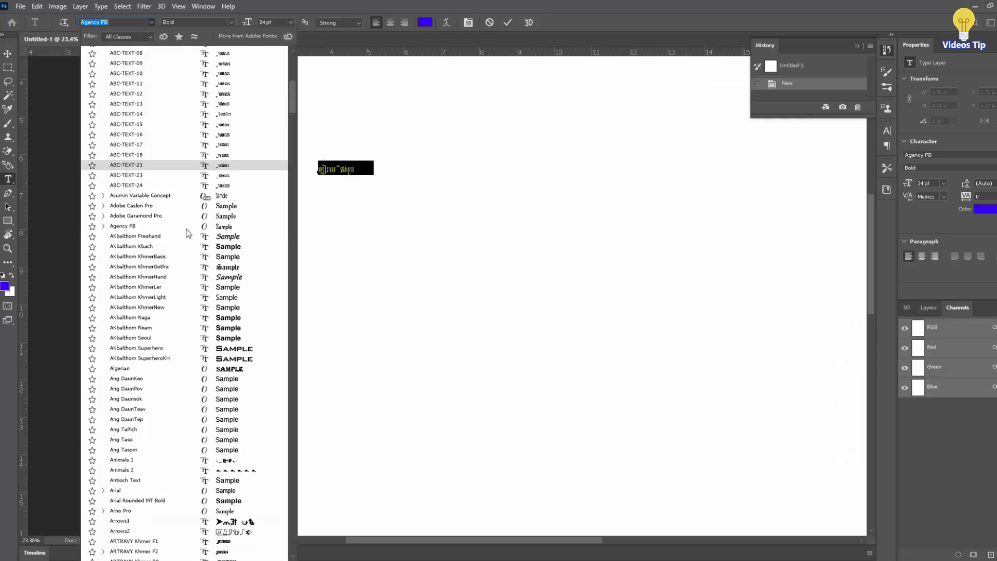
key(Down)
key(Down)
key(Down)
key(Down)
key(Down)
key(Down)
key(Down)
key(Down)
key(Down)
key(Down)
key(Down)
key(Down)
key(Down)
key(Down)
key(Down)
key(Down)
key(Down)
key(Down)
key(Down)
key(Down)
key(Down)
key(Down)
key(Down)
key(Down)
key(Down)
key(Down)
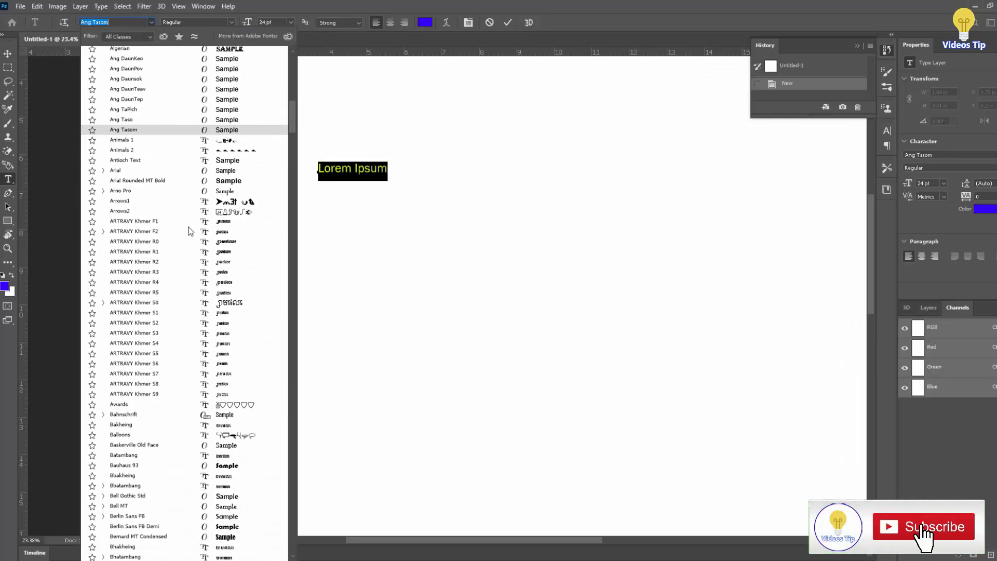
key(Down)
key(Down)
key(Down)
key(Down)
key(Down)
key(Down)
key(Down)
key(Down)
key(Down)
key(Down)
key(Down)
key(Down)
key(Down)
key(Down)
key(Down)
key(Down)
key(Down)
key(Down)
key(Down)
key(Down)
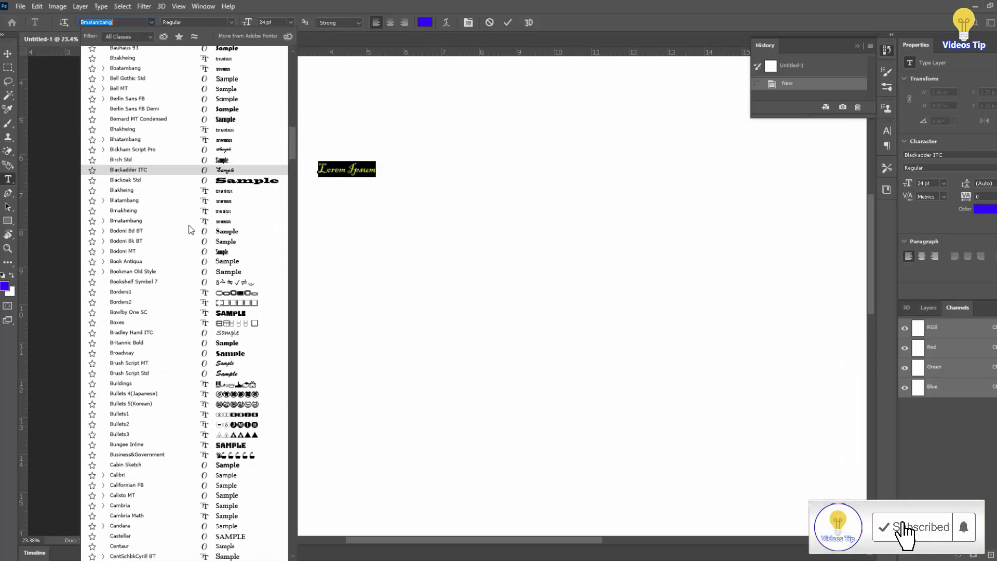
key(Down)
key(Down)
key(Down)
key(Down)
key(Down)
key(Down)
key(Down)
key(Down)
key(Down)
key(Down)
key(Down)
key(Down)
key(Down)
key(Down)
key(Down)
key(Down)
key(Down)
key(Down)
key(Down)
key(Down)
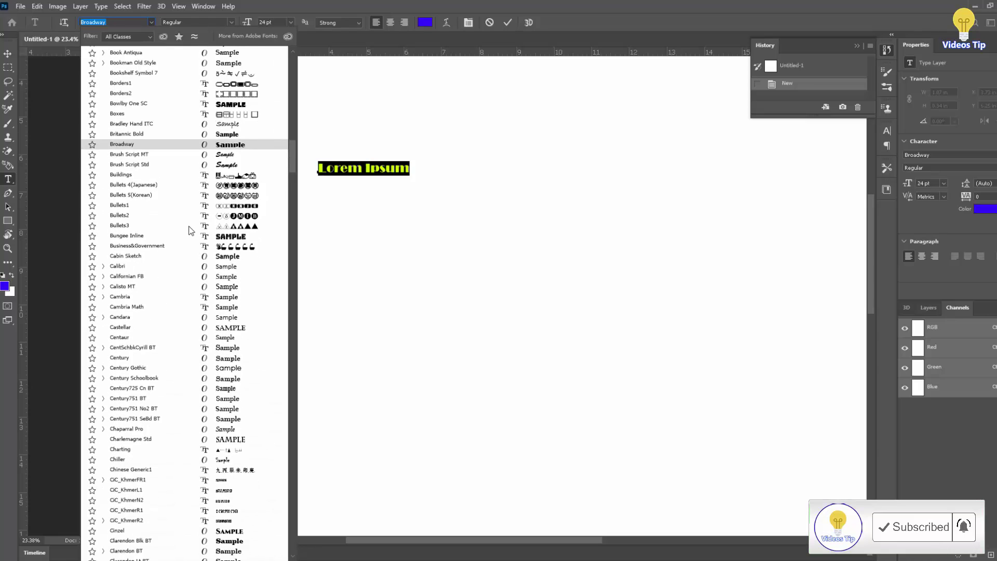
key(Down)
key(Down)
key(Down)
key(Down)
key(Down)
key(Down)
key(Down)
key(Down)
key(Down)
key(Down)
key(Down)
key(Down)
key(Down)
key(Down)
key(Down)
key(Down)
key(Down)
key(Down)
key(Down)
key(Down)
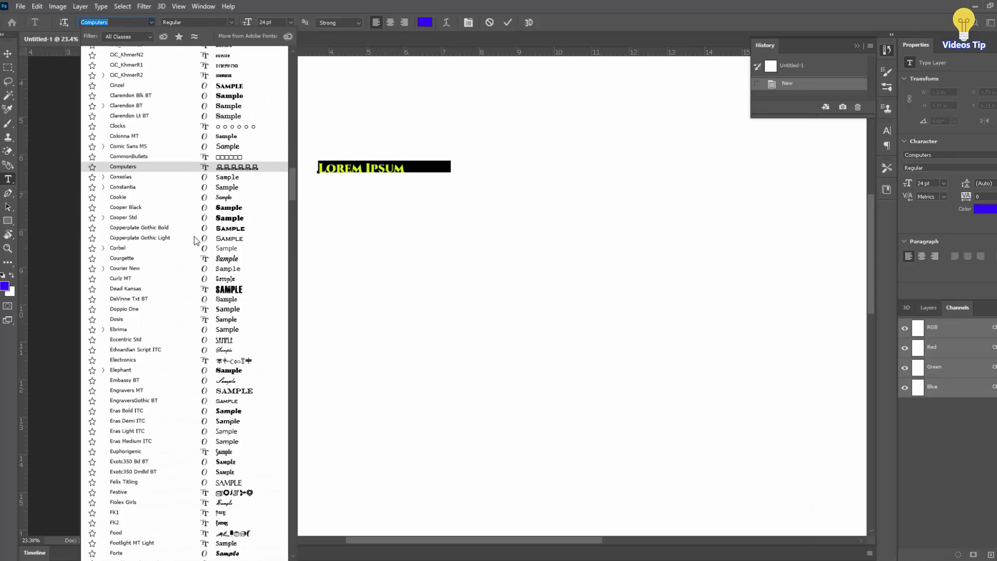
scroll(196, 242, down, 20)
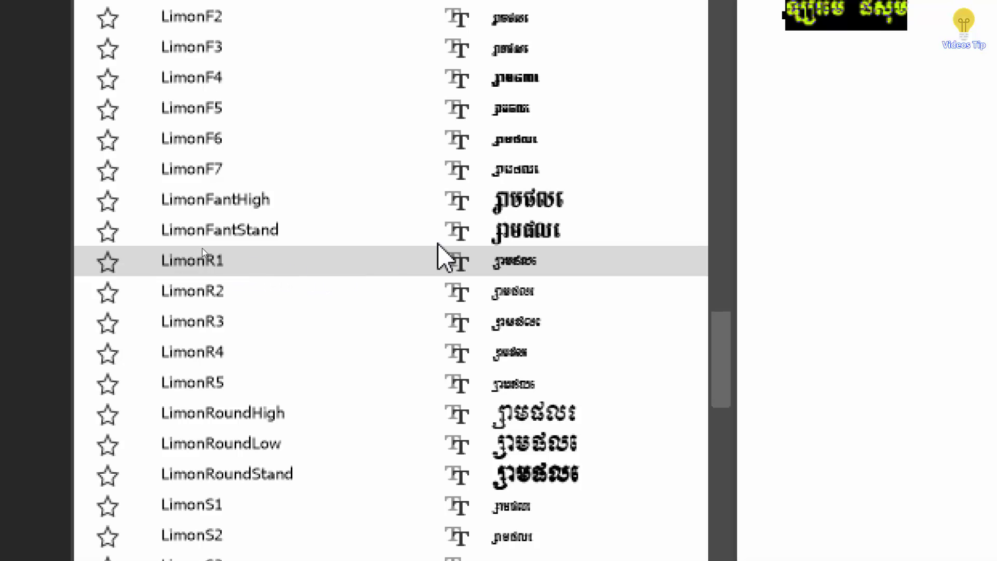
click(438, 260)
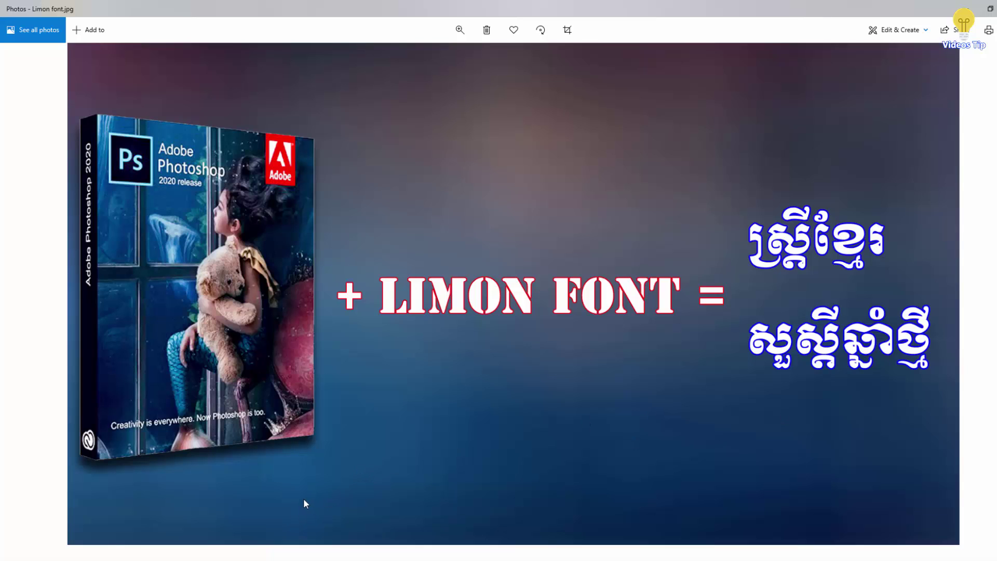
Open the Khmer keyboard layout image limon.png from the desktop for reference
mouse_move(208, 555)
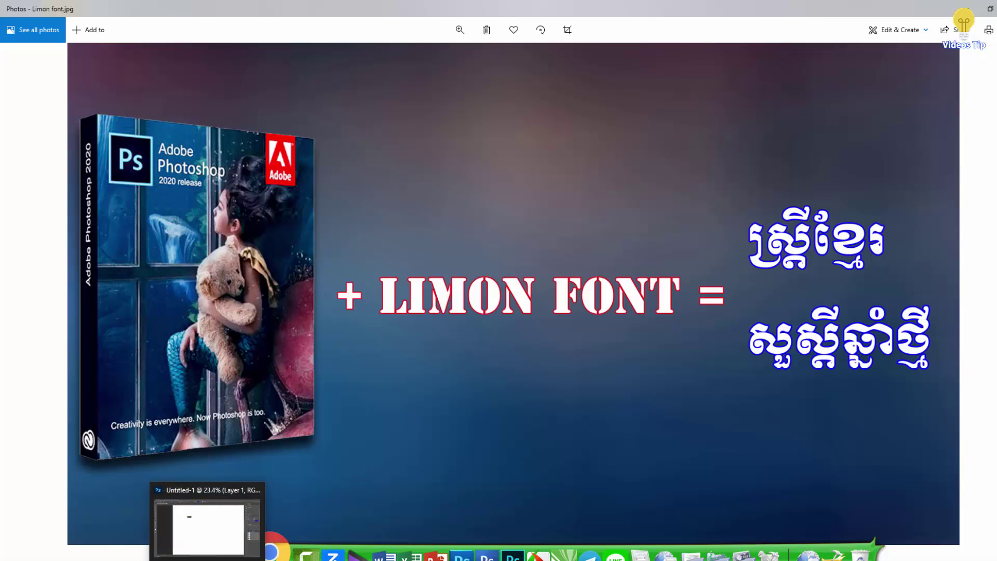
click(207, 524)
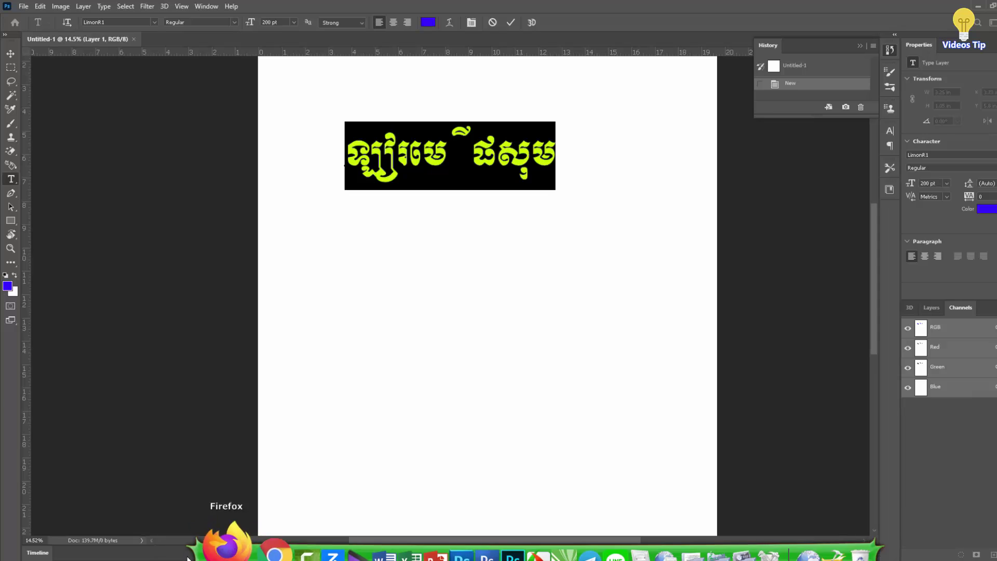
key(super+d)
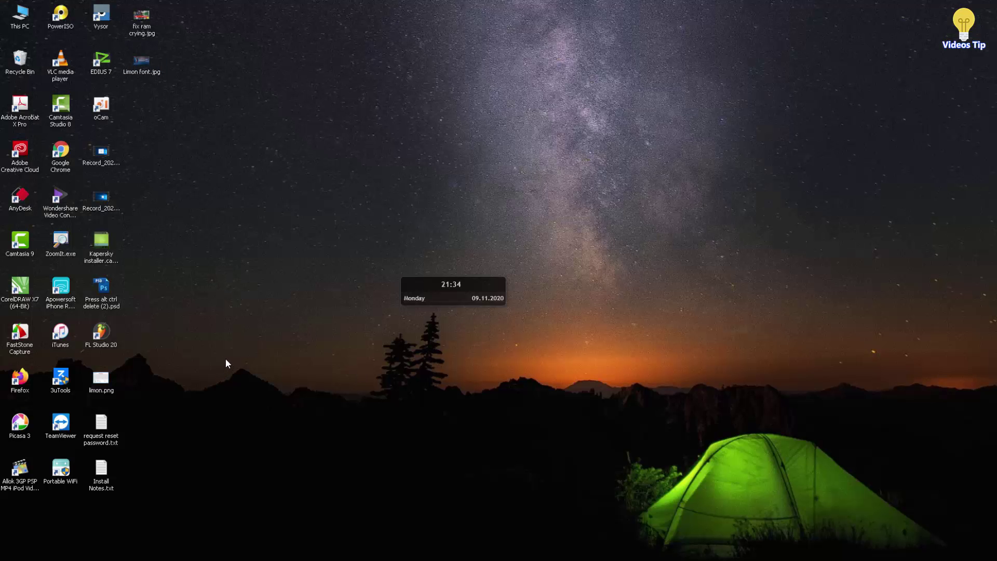
double_click(107, 376)
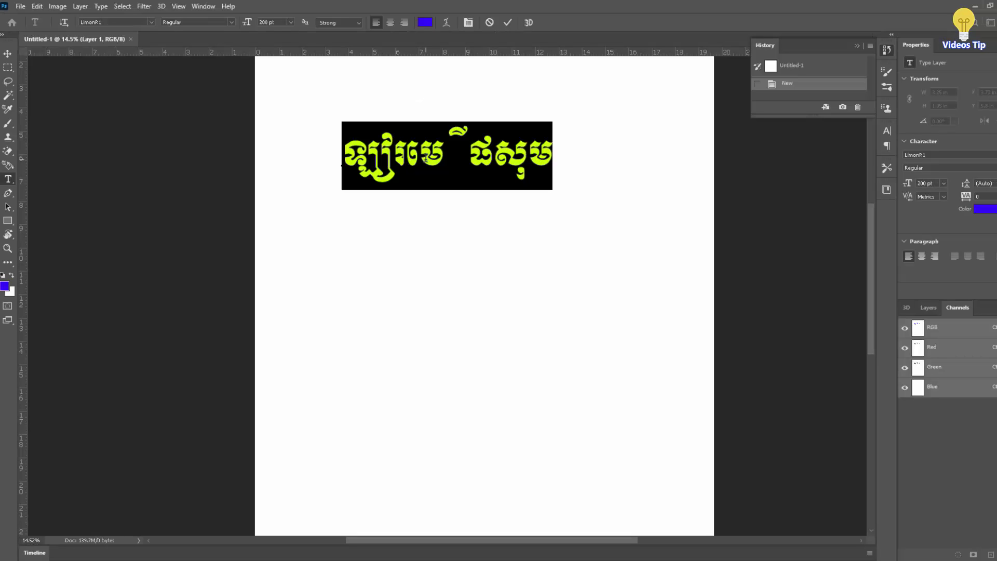
Replace the placeholder text in the Photoshop document with the Khmer letters ស្រ
text(R)
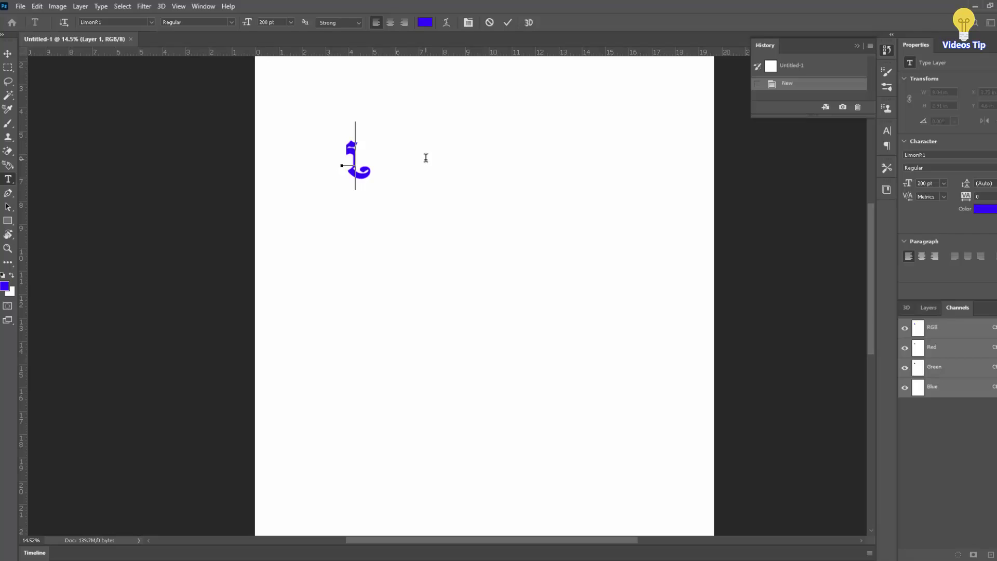
text(ស)
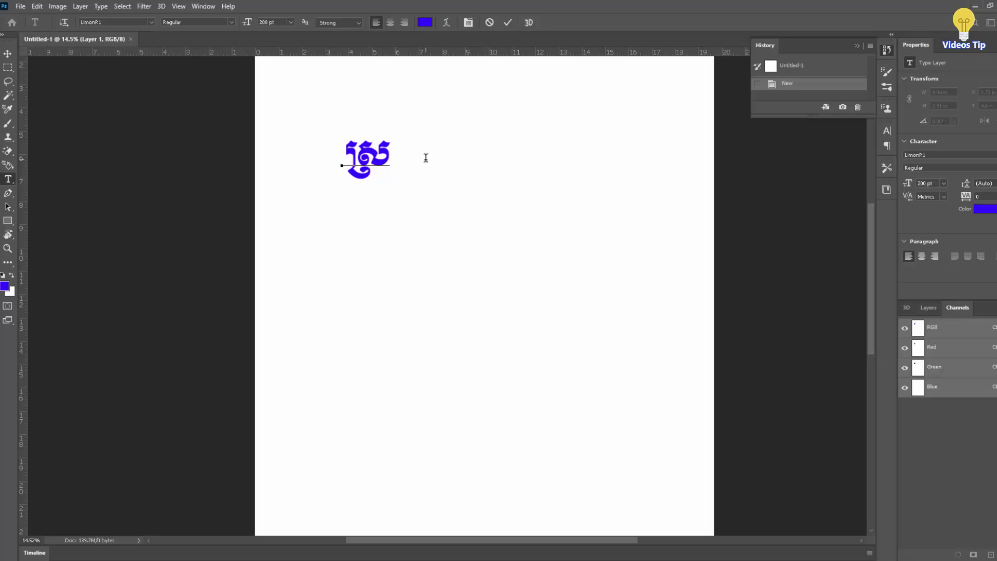
key(ctrl)
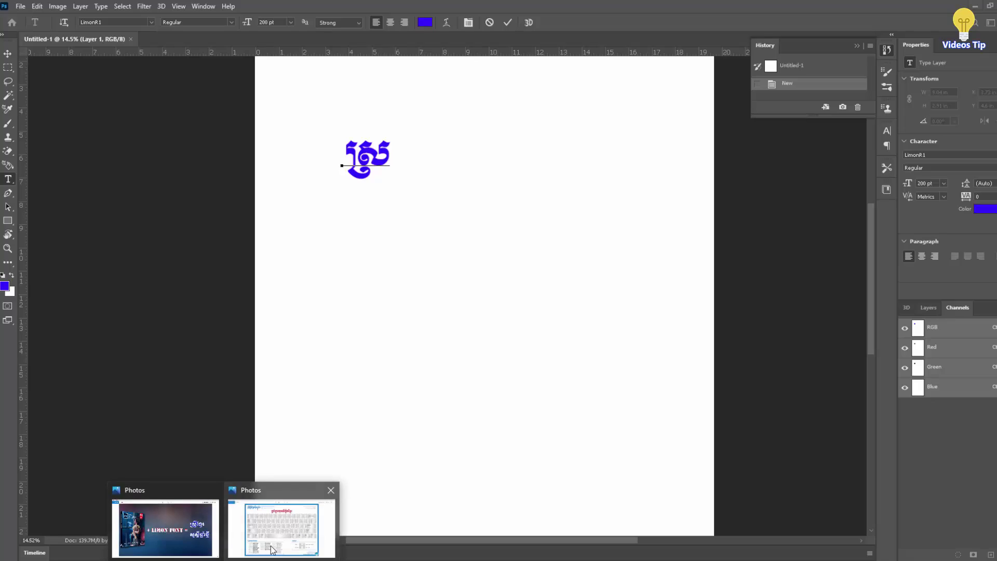
Extend the Khmer text line to ស្រីខែ, using the keyboard layout image as reference
click(272, 546)
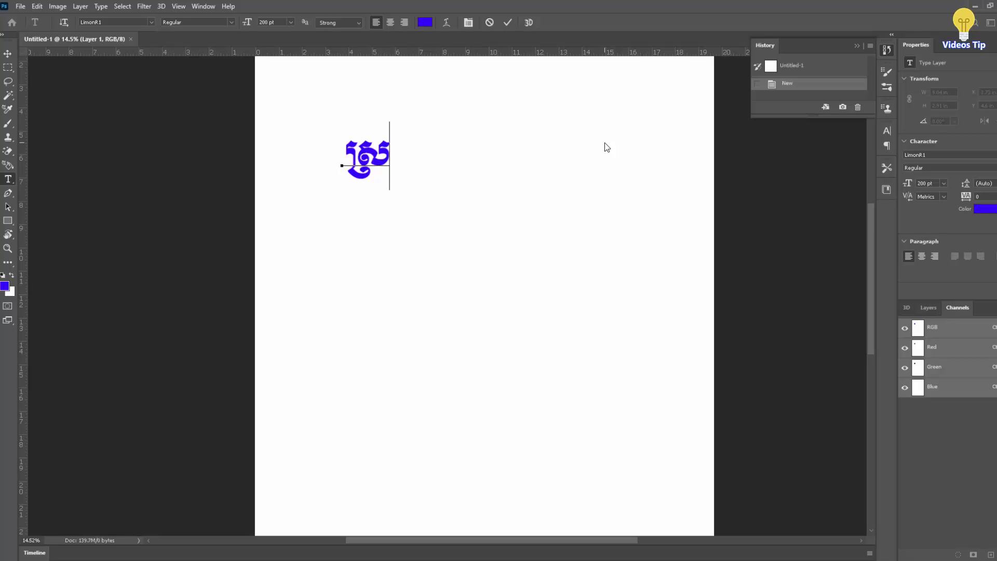
text(ីែ )
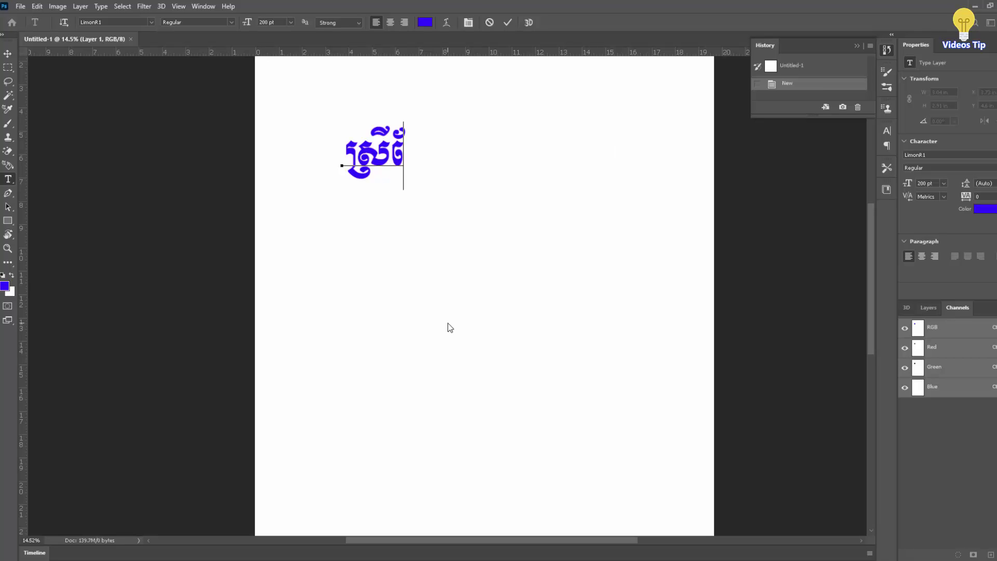
text(ខ)
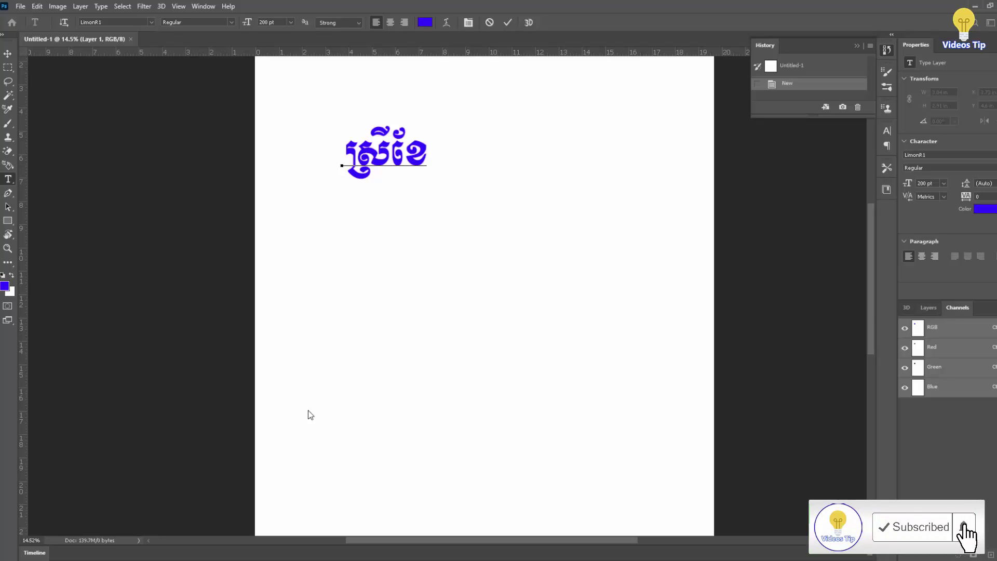
Look up the remaining key combinations in the limon.png keyboard layout image, and return to the Photoshop document
mouse_move(262, 545)
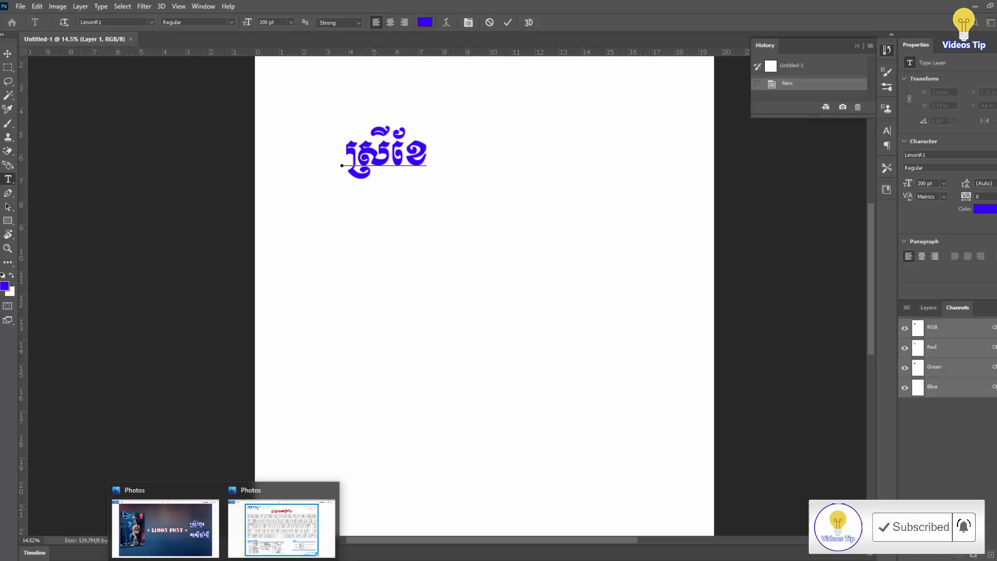
click(290, 525)
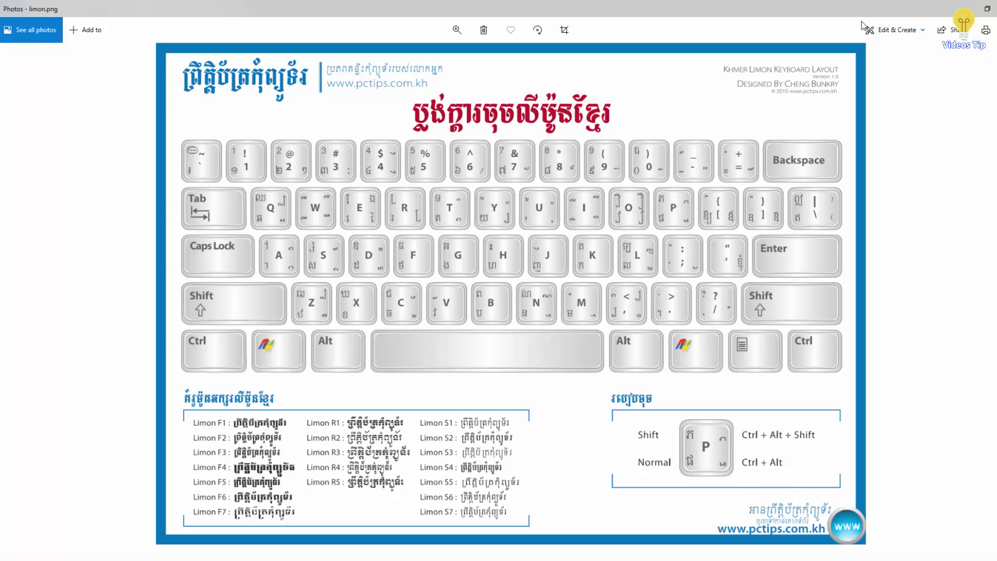
click(966, 7)
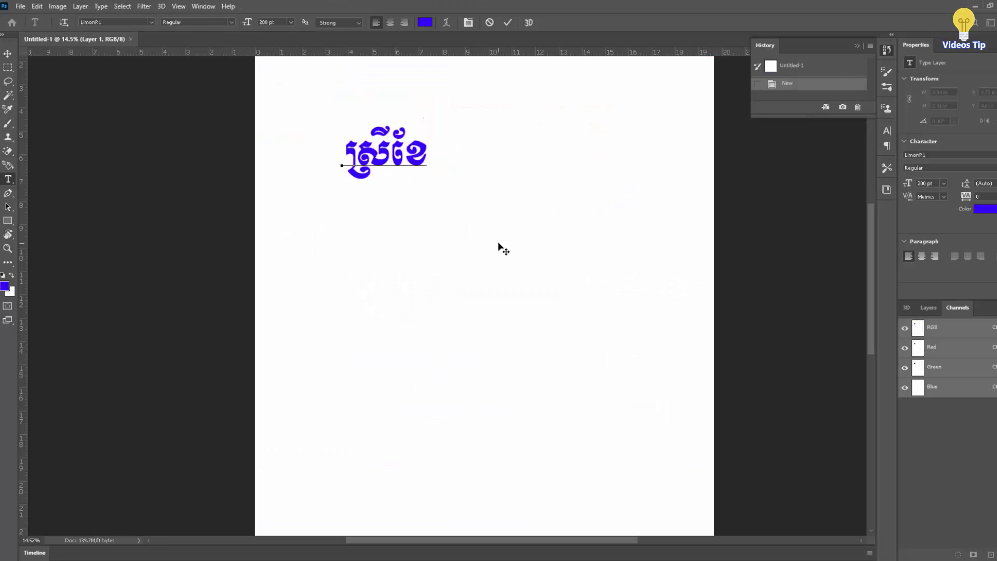
key(ctrl)
scroll(418, 271, down, 1)
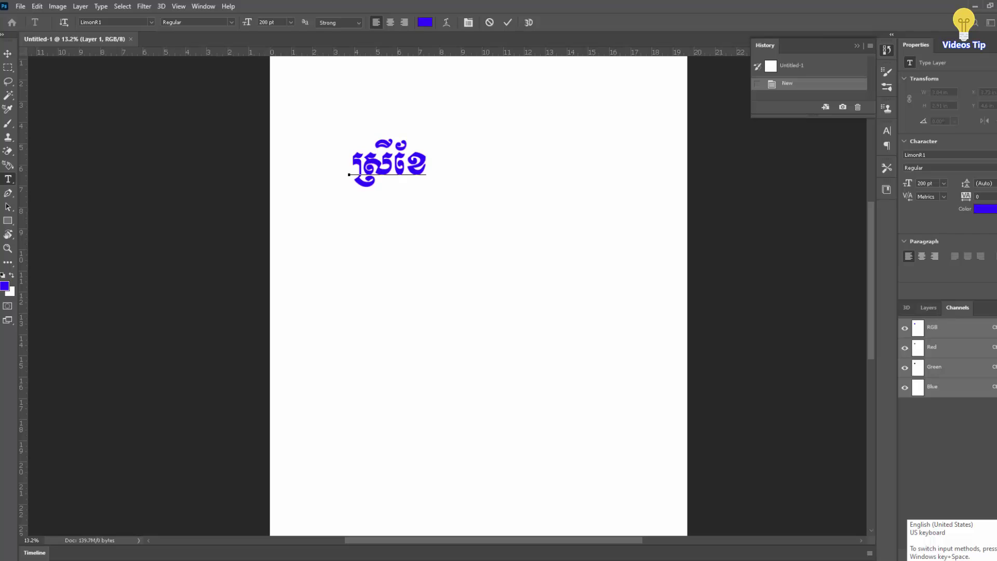
Check which input languages and keyboards are installed in Windows
click(943, 559)
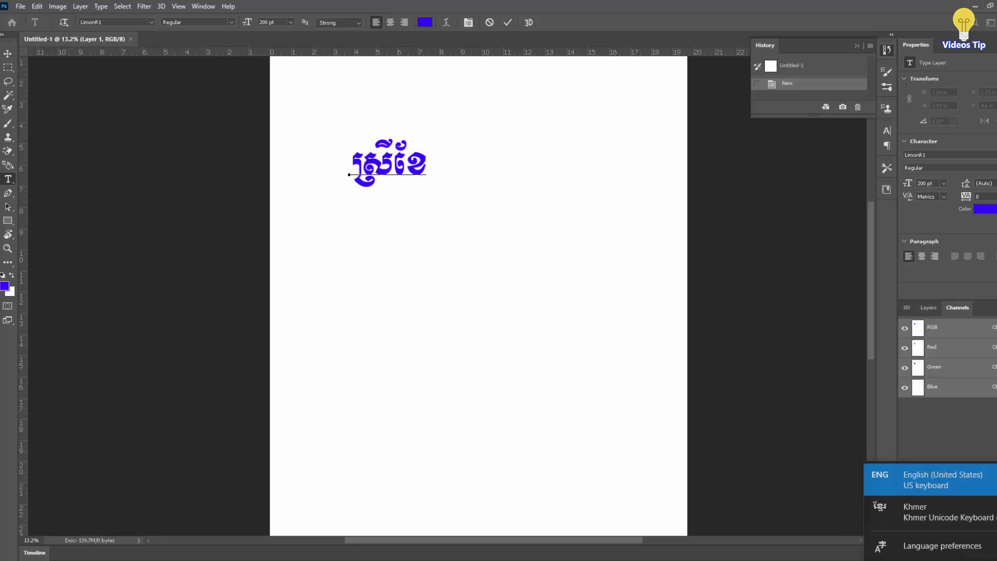
click(943, 558)
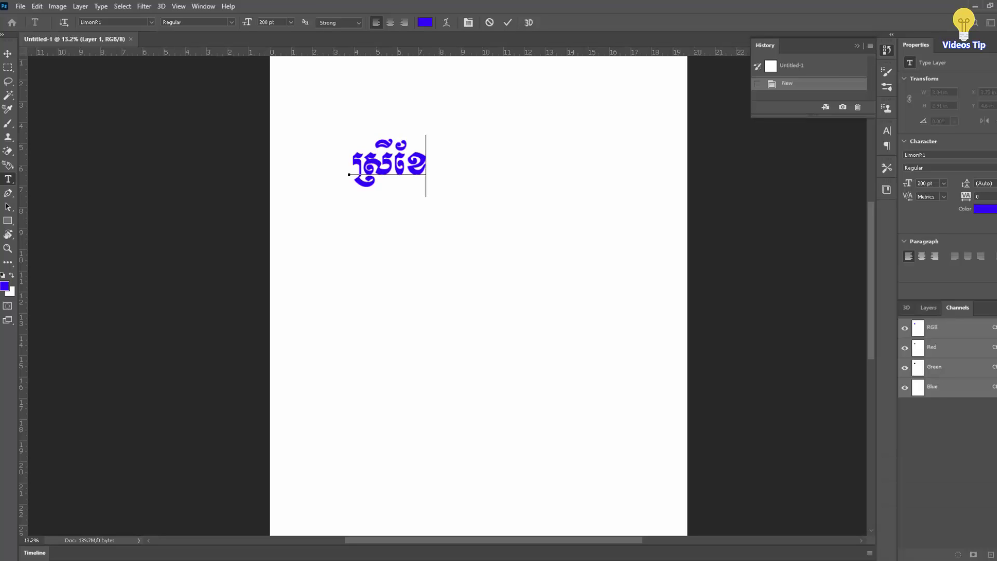
click(942, 558)
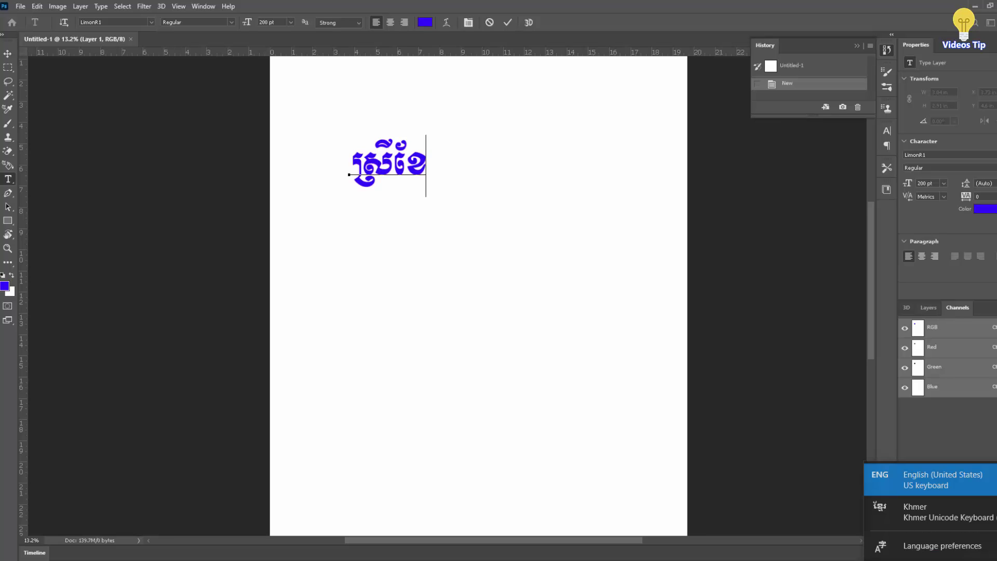
key(Escape)
Open the Windows Language settings and go to the options of English (United States)
key(super)
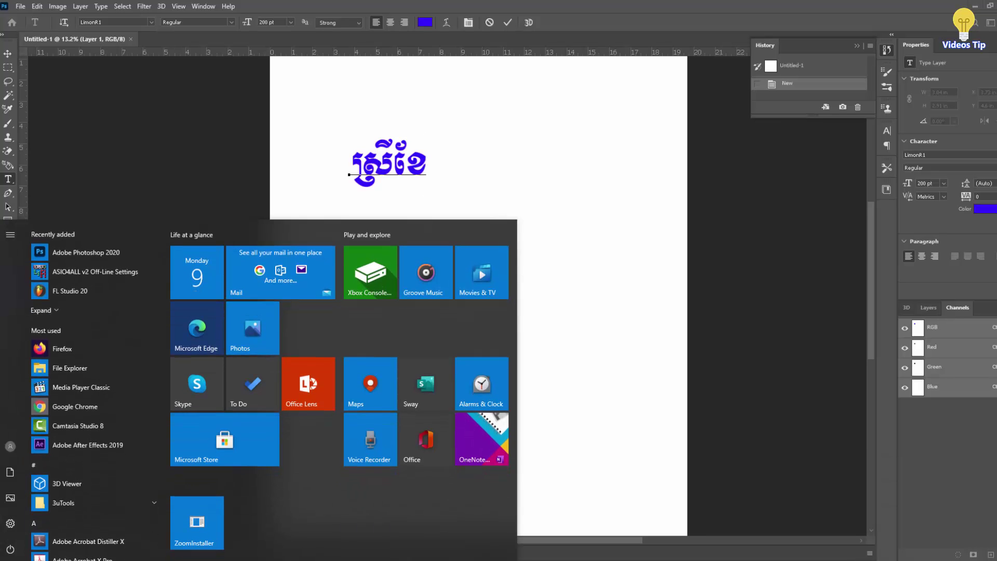
text(langu)
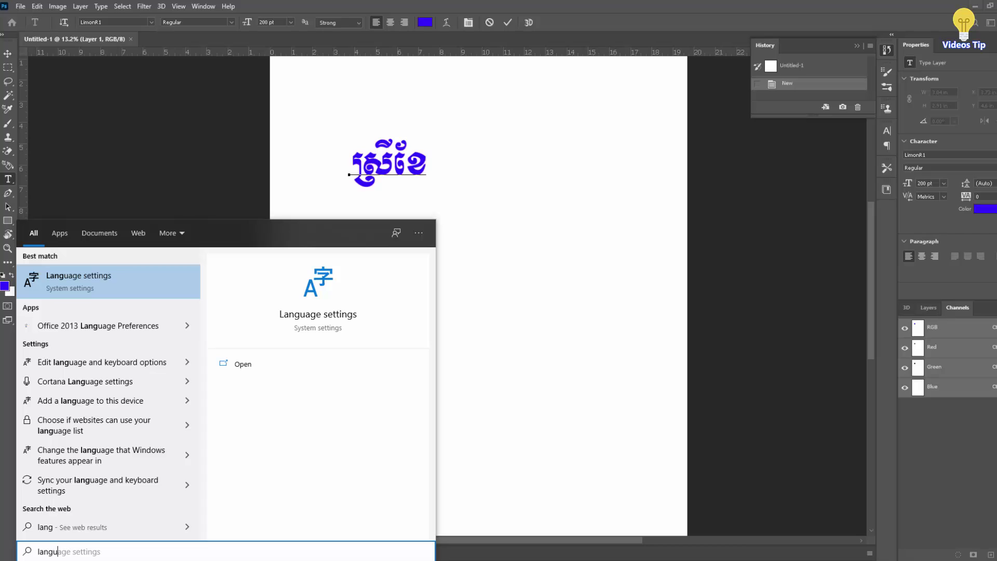
click(80, 278)
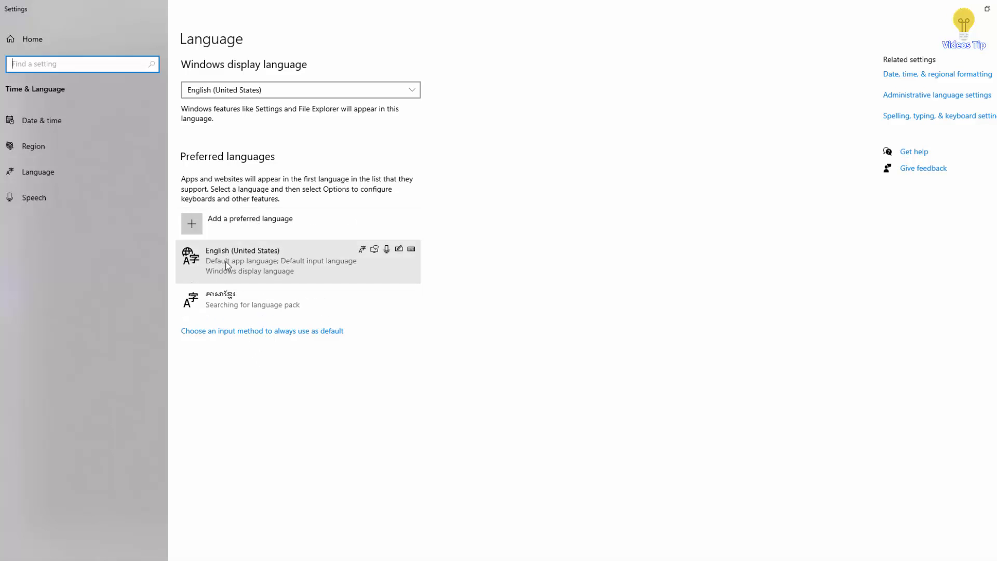
click(249, 271)
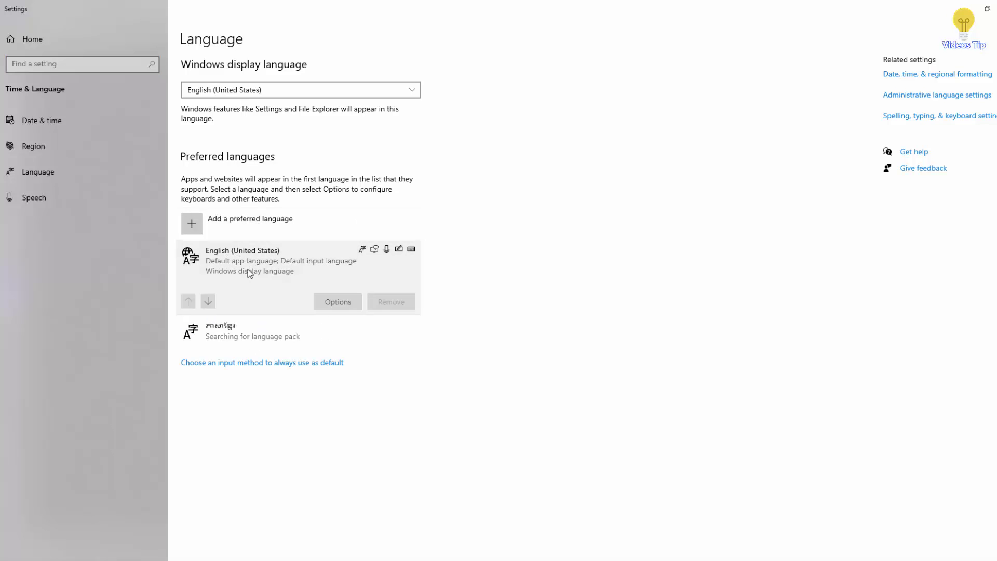
click(252, 339)
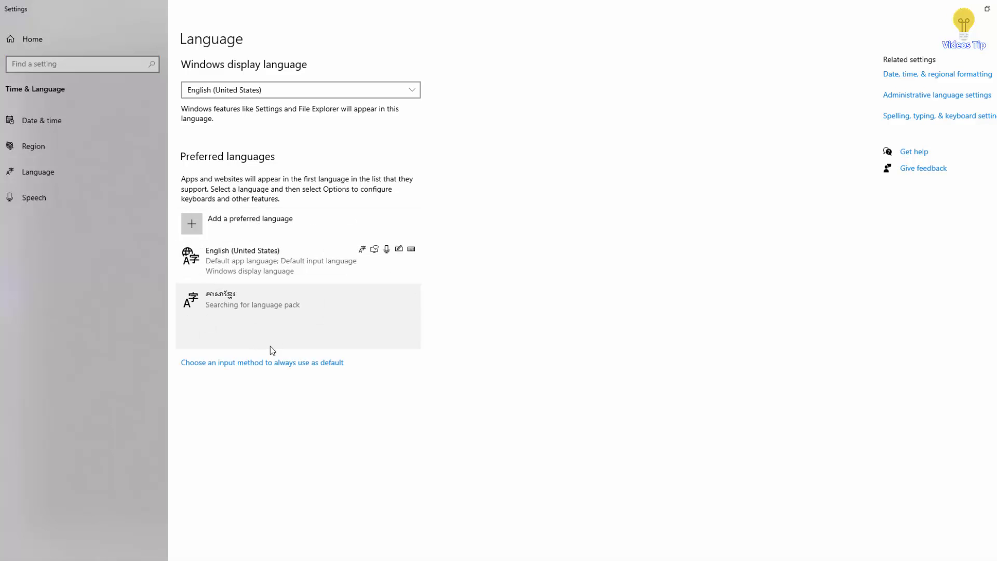
click(244, 254)
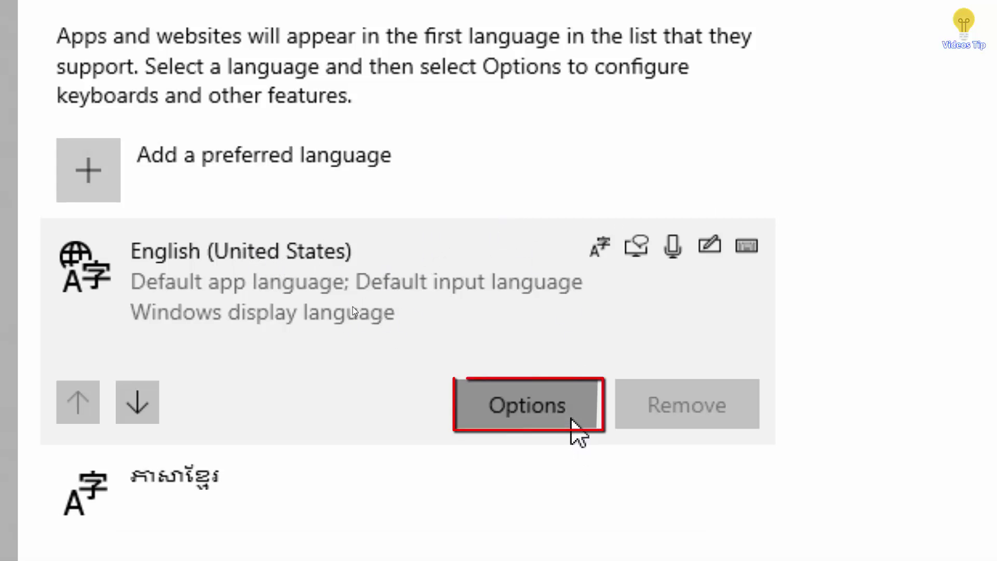
click(570, 416)
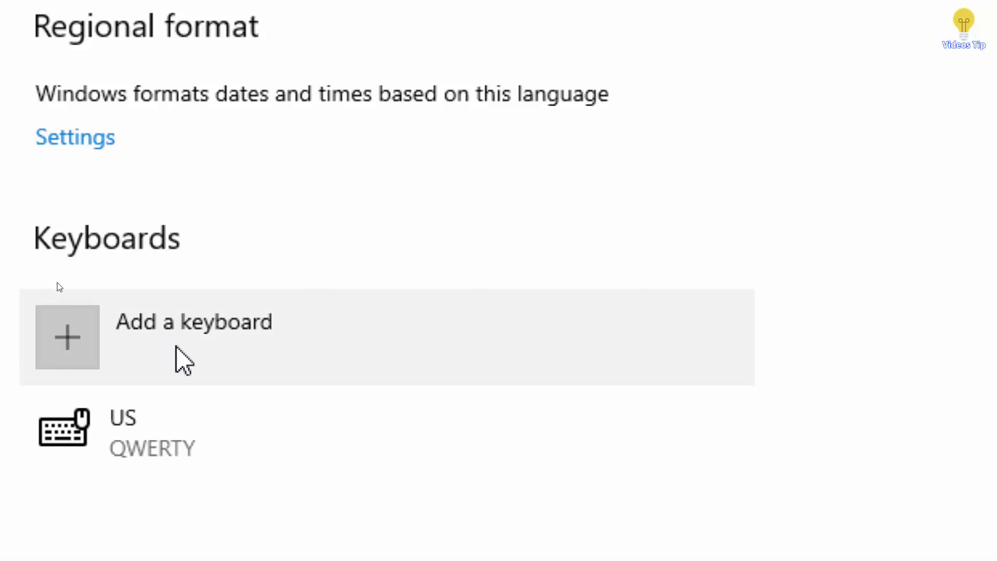
Add the United States-International QWERTY keyboard to English (United States)
click(282, 335)
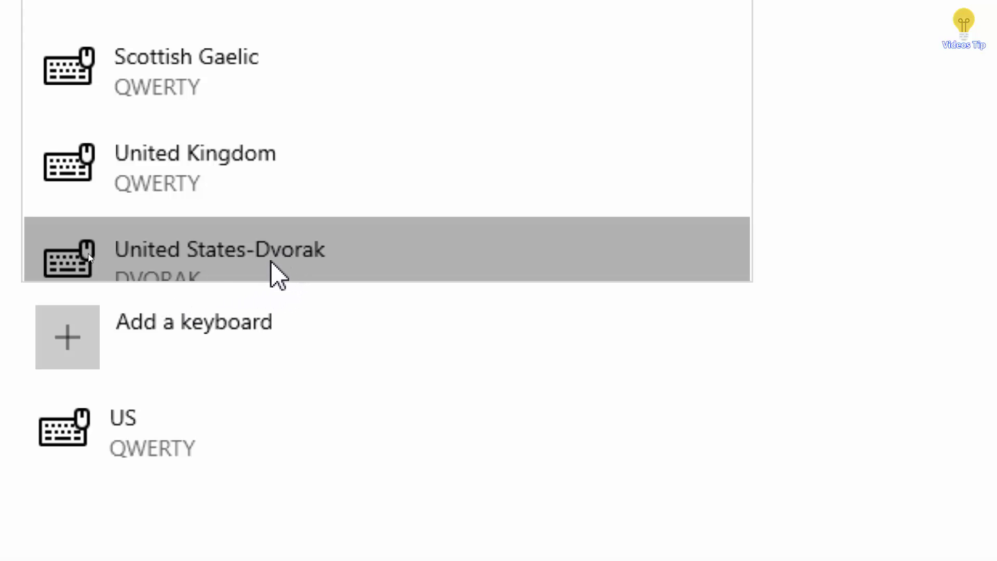
scroll(291, 254, down, 1)
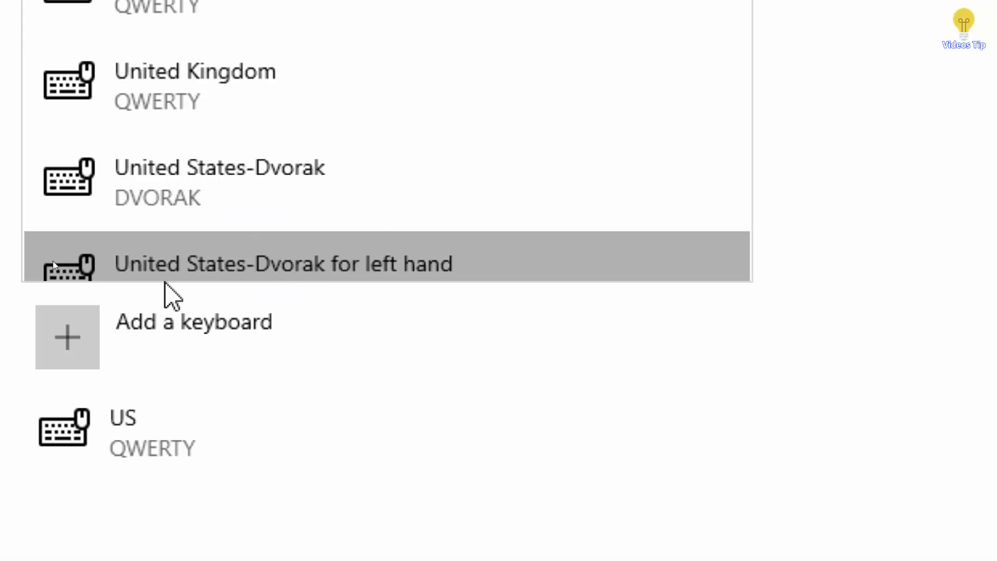
scroll(339, 275, down, 4)
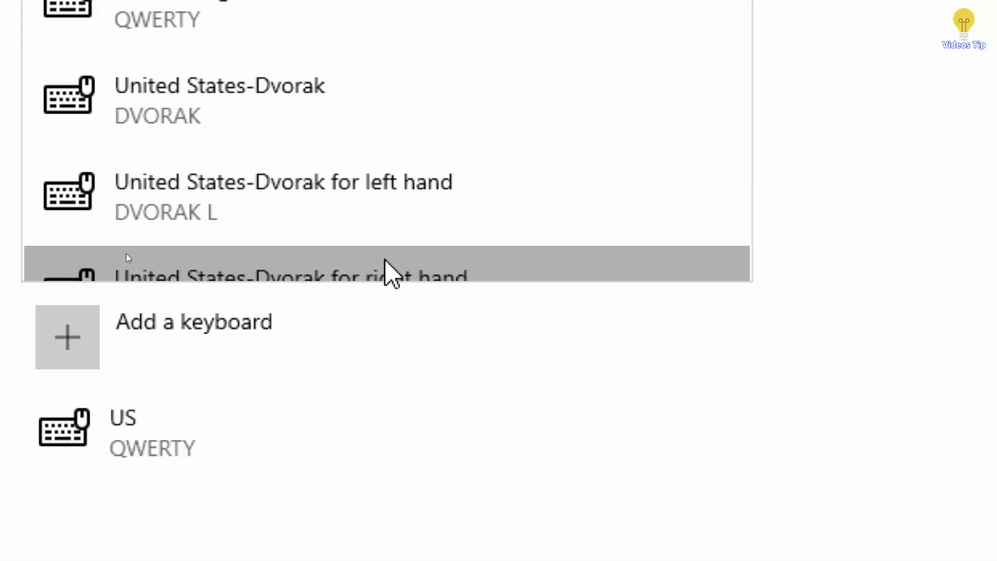
scroll(347, 227, down, 3)
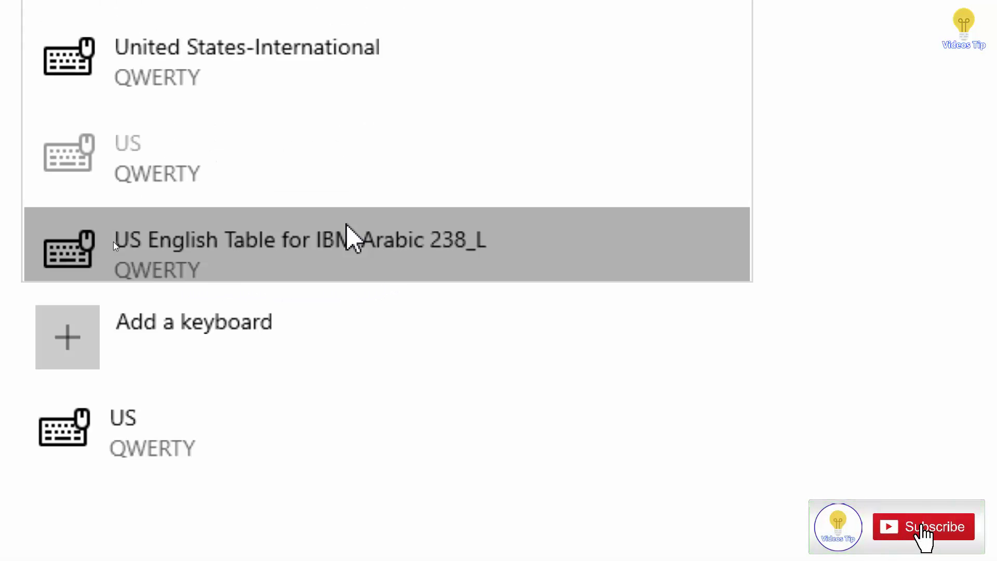
scroll(306, 192, down, 3)
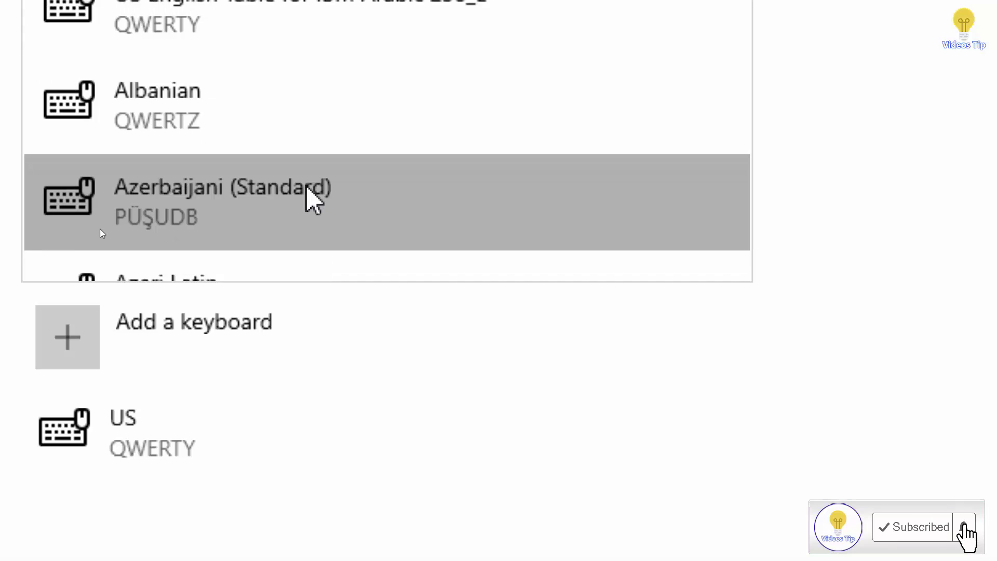
scroll(306, 185, down, 5)
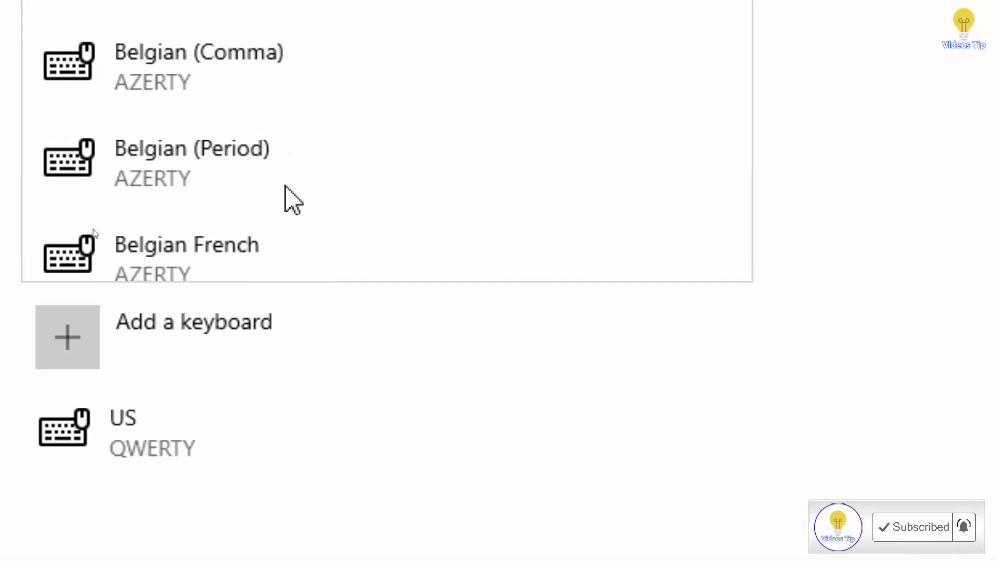
scroll(285, 192, down, 1)
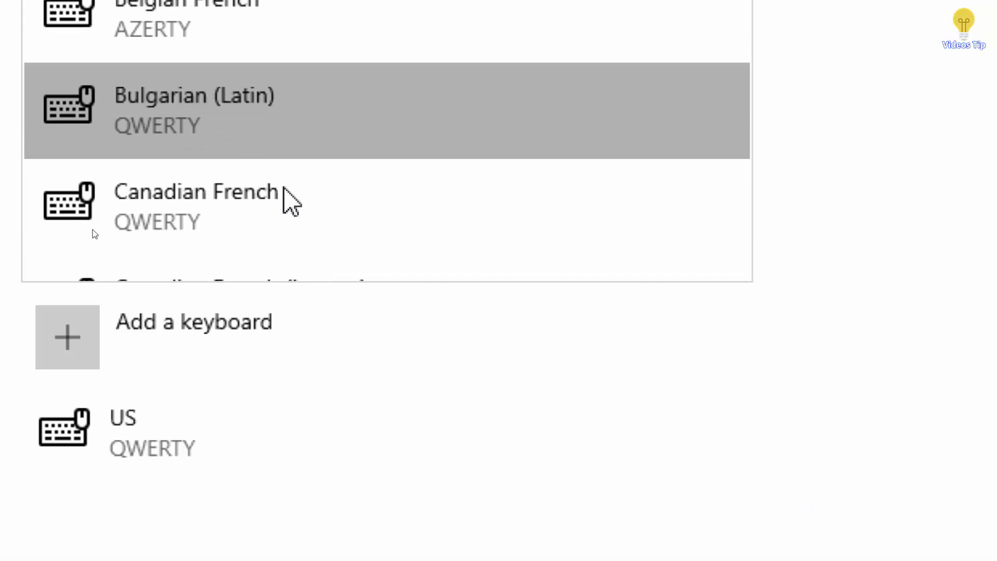
scroll(259, 184, down, 1)
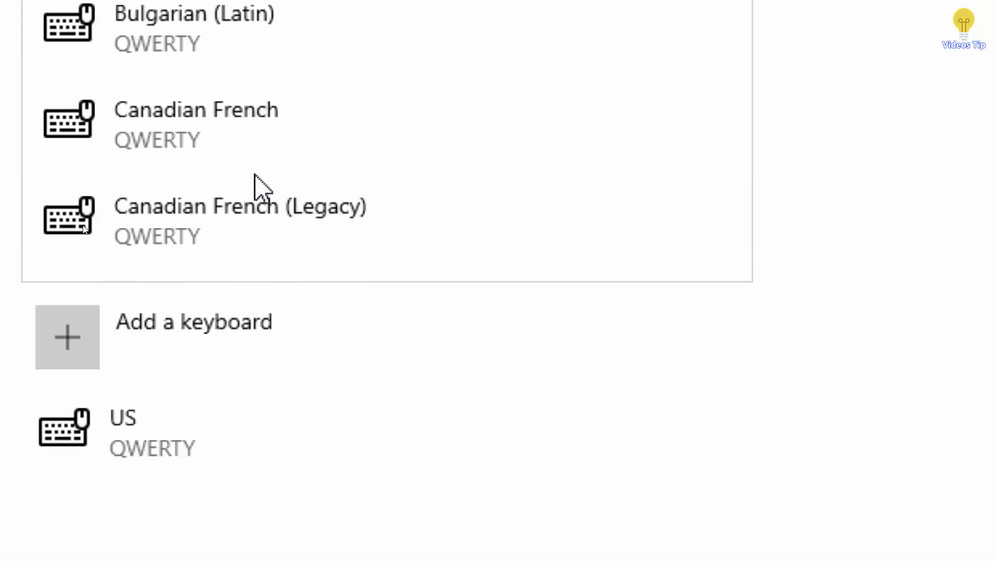
scroll(259, 189, down, 2)
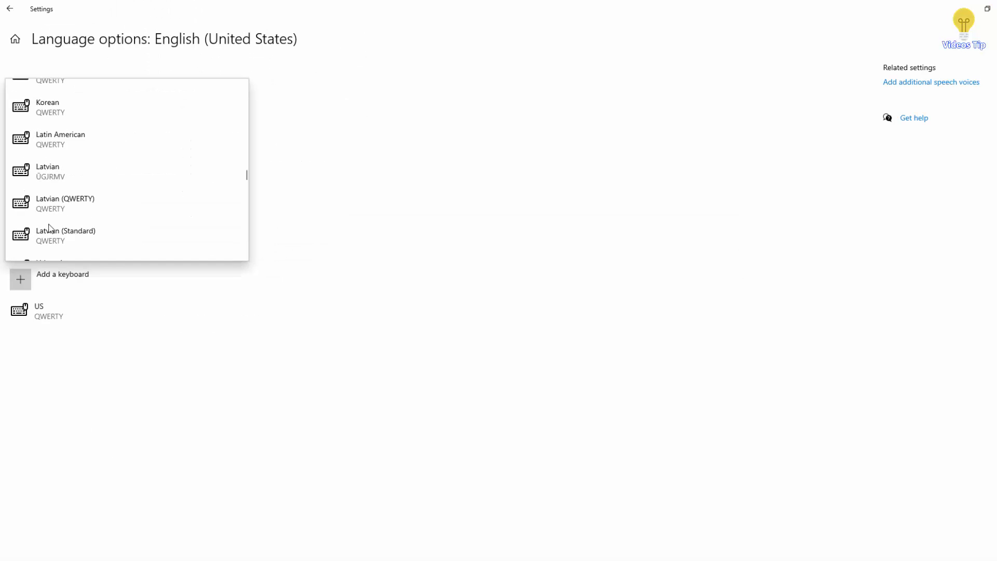
scroll(58, 220, down, 20)
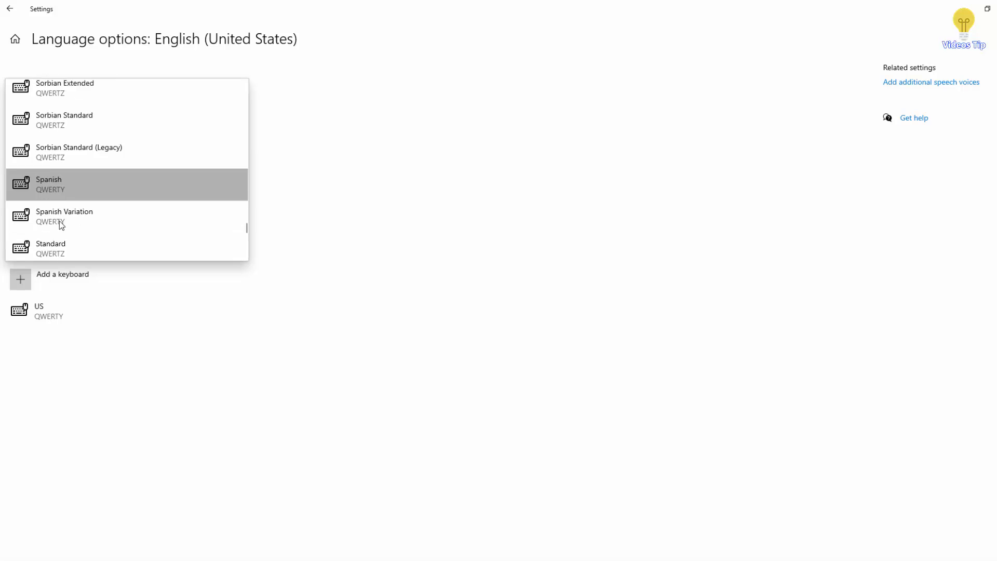
scroll(61, 223, down, 10)
scroll(61, 223, up, 7)
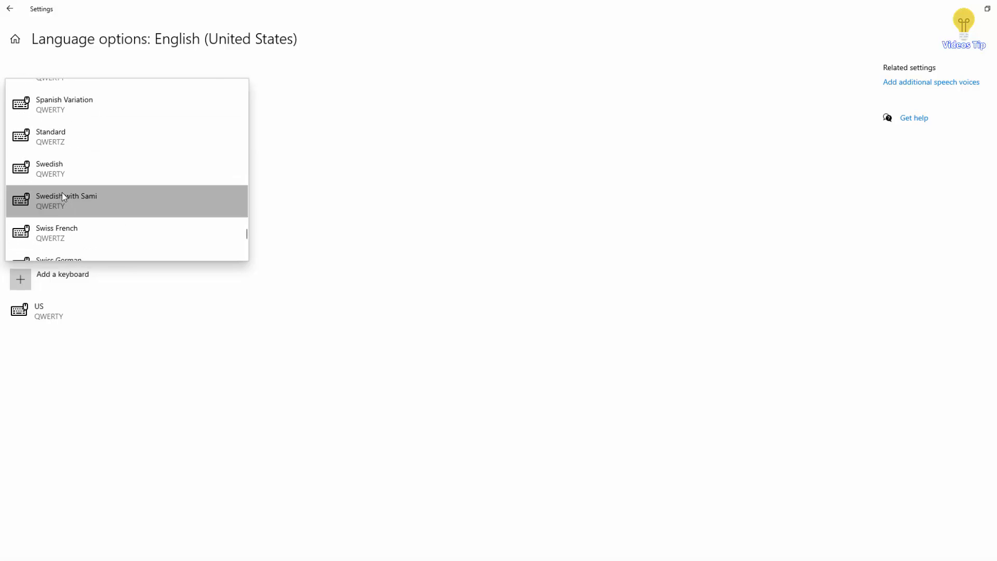
scroll(61, 193, up, 2)
scroll(62, 193, up, 5)
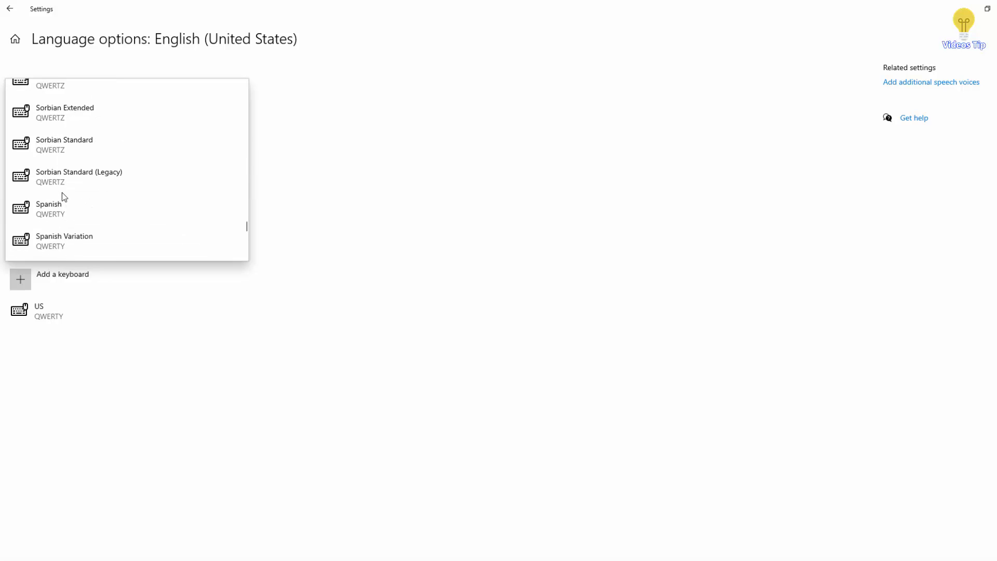
scroll(61, 192, up, 15)
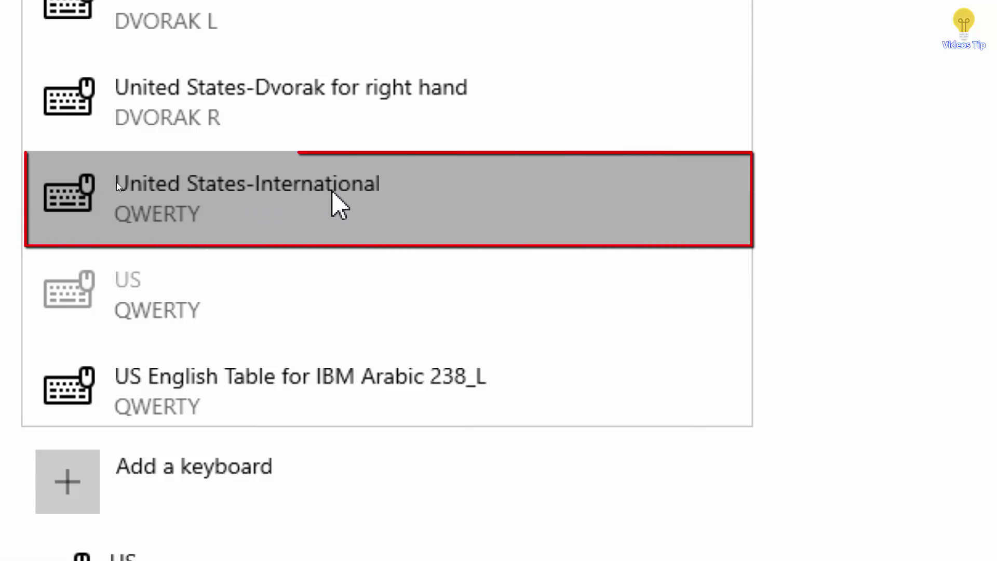
click(439, 203)
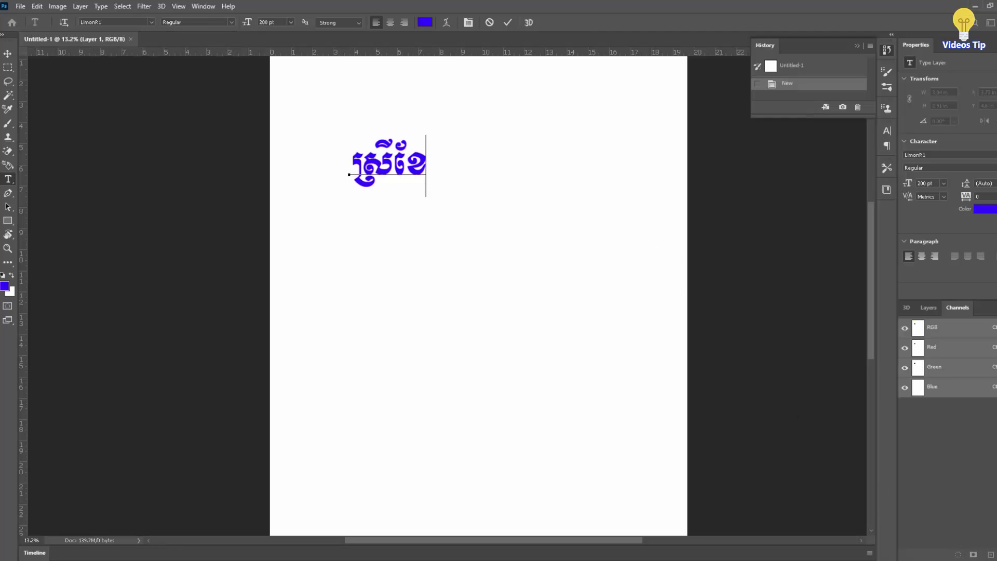
Back in Photoshop, review the available input keyboards with the cursor after ស្រីខែ, and check the text's font field
key(super+space)
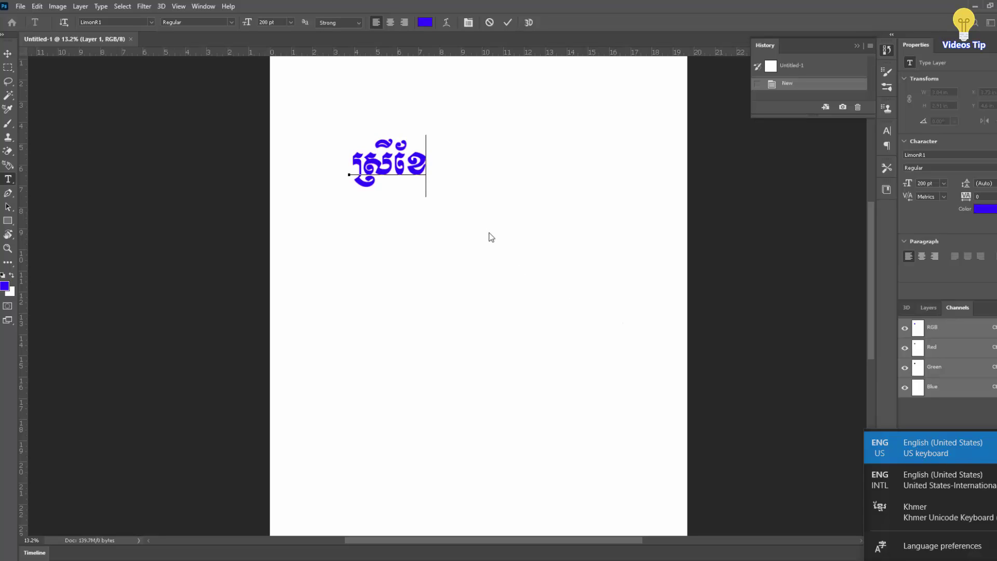
click(426, 163)
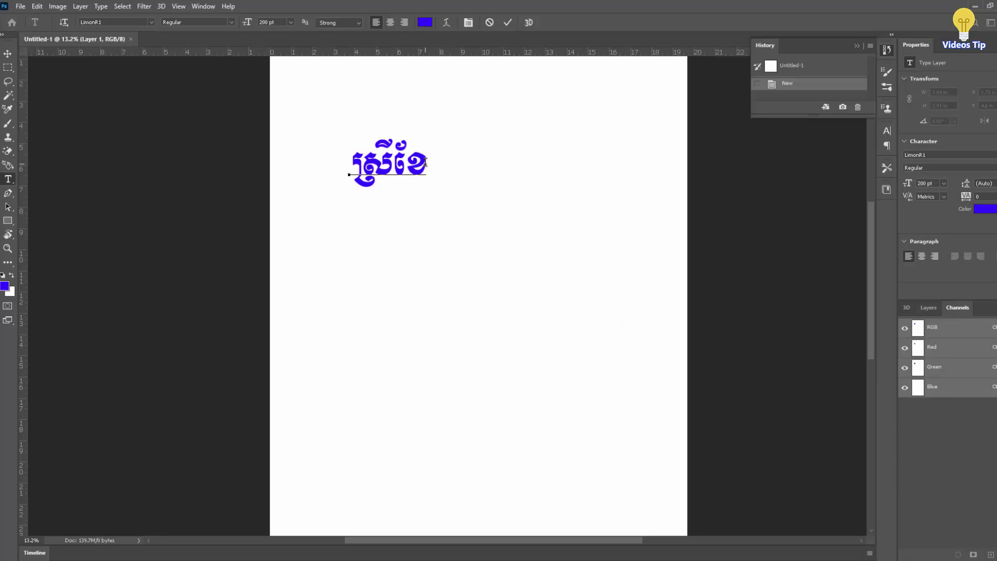
key(ctrl)
key(ctrl)
key(super+space)
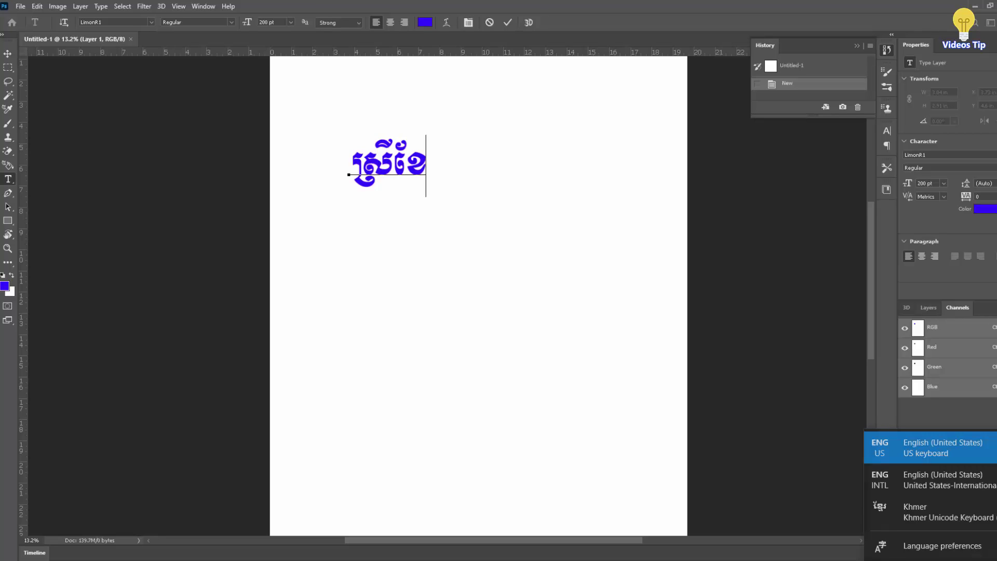
click(111, 20)
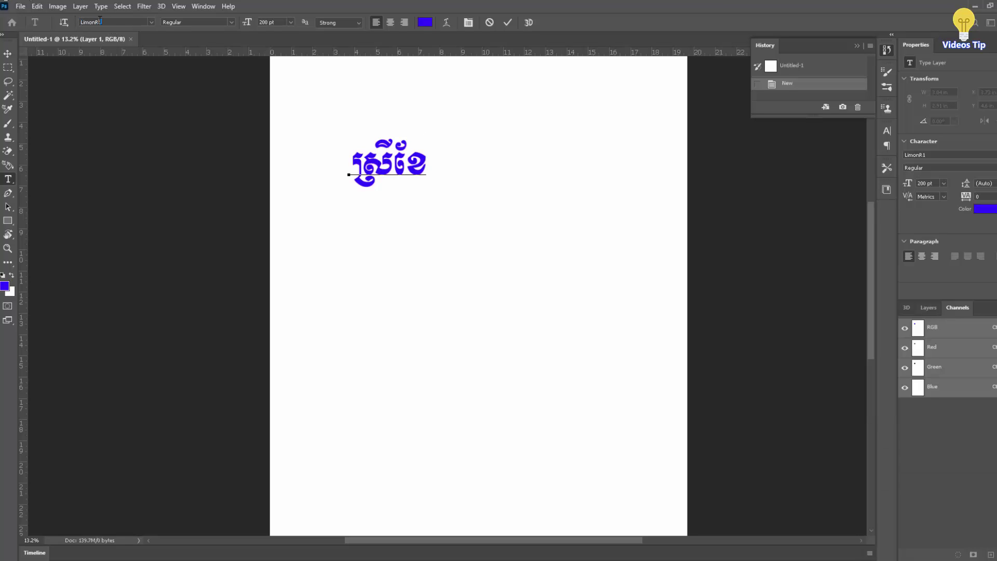
Check the text's LimonR1 font name, switch the input keyboard to English (United States) United States-International, and finish the current text edit
drag(100, 20, 77, 20)
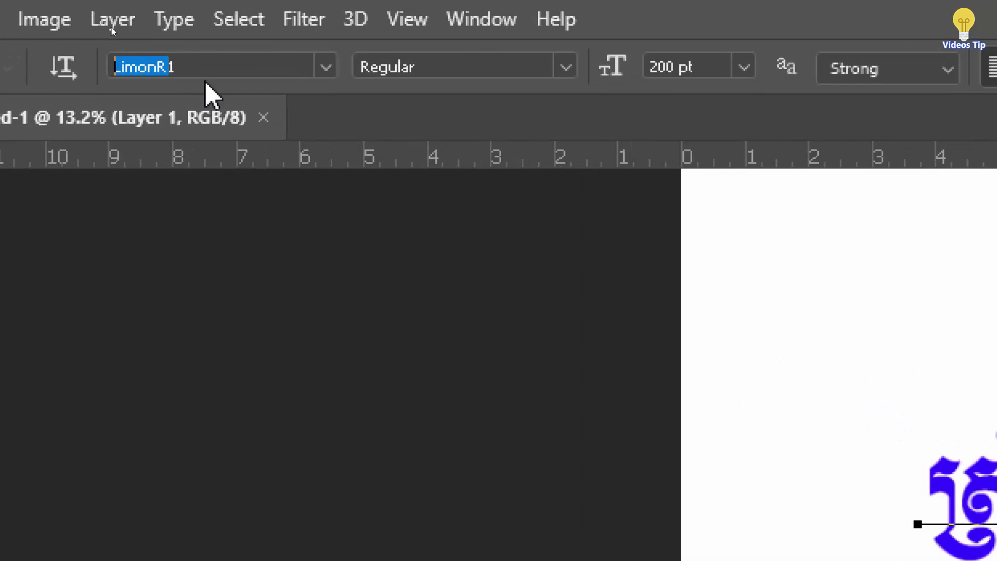
click(111, 21)
drag(111, 21, 63, 22)
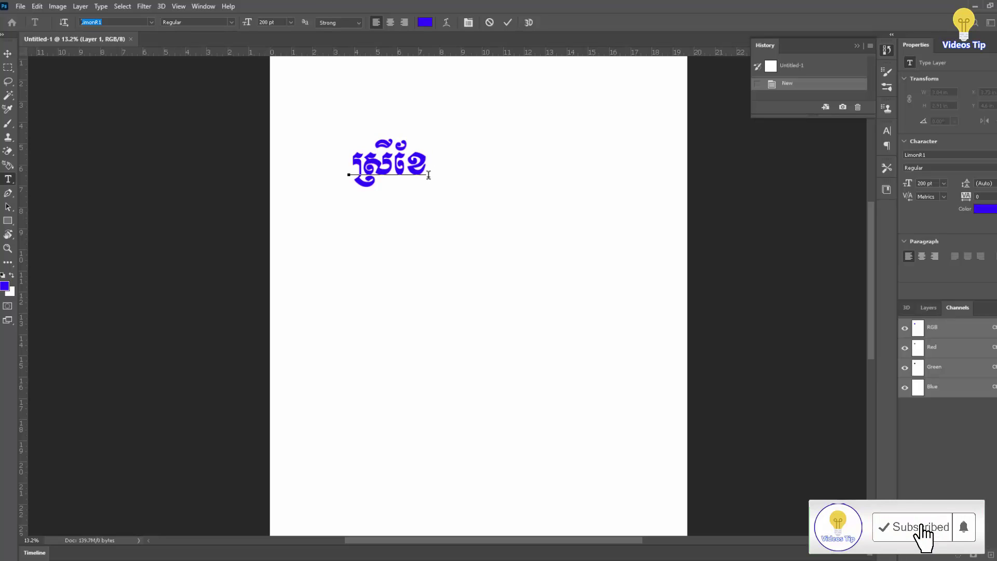
key(super+space)
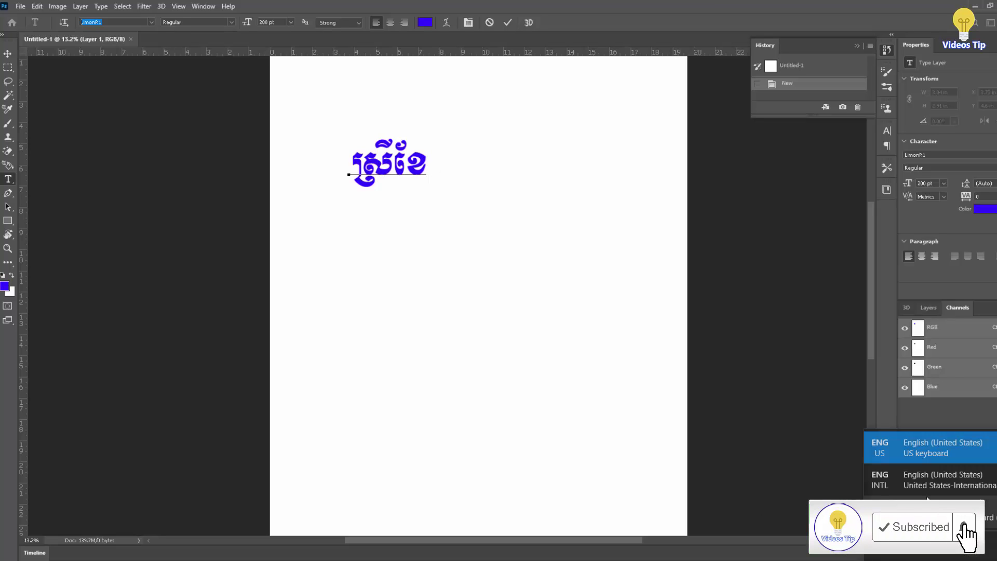
click(952, 483)
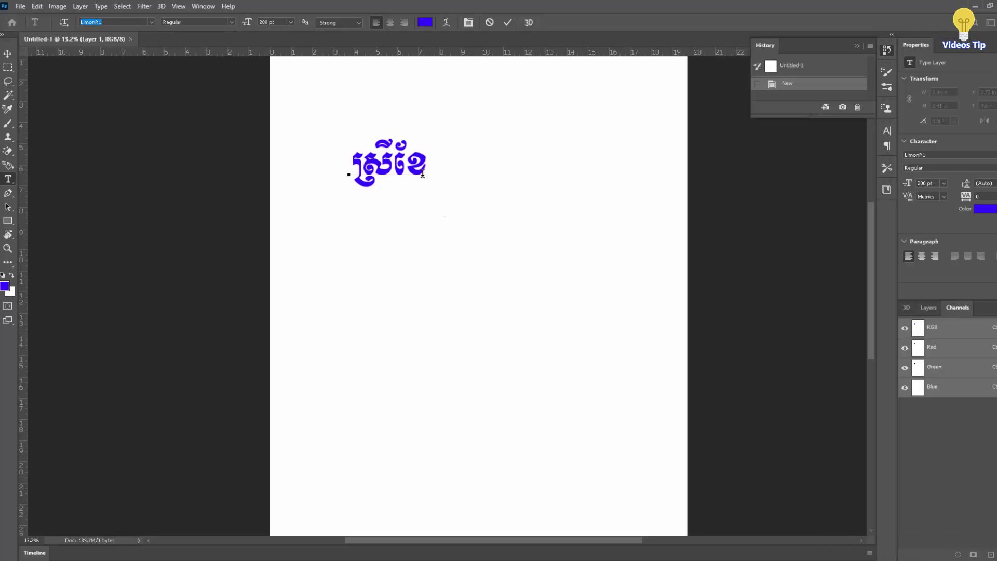
text(t)
key(Escape)
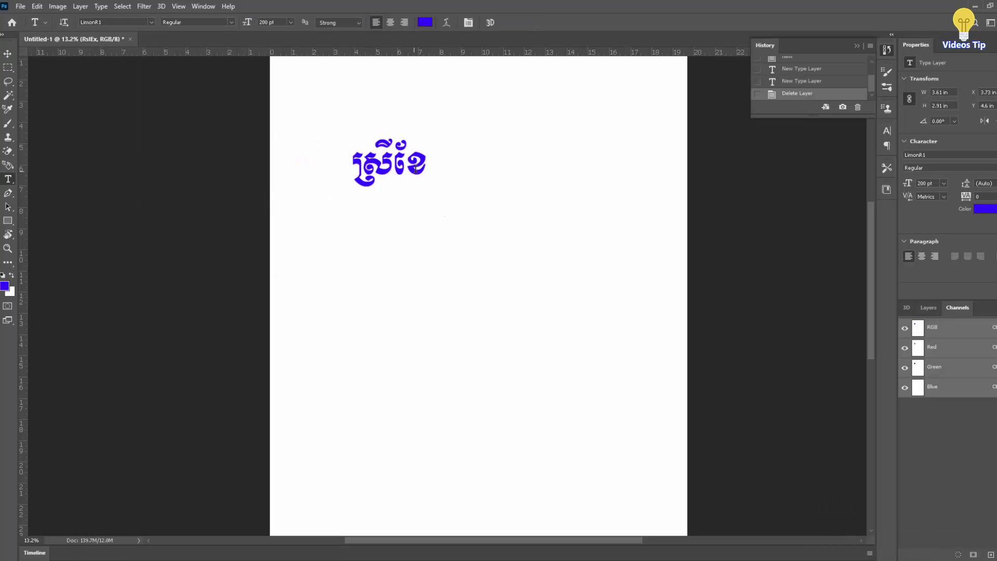
Replace the text ស្រីខែ with ស្ត្រីខ្មែរ in the LimonR1 font, using the United States-International keyboard
drag(423, 167, 348, 168)
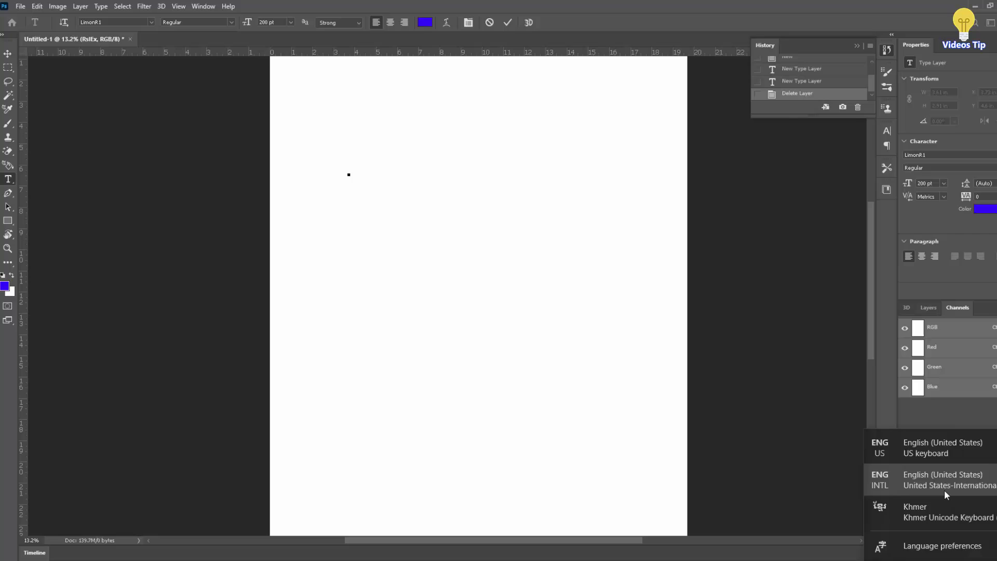
click(836, 311)
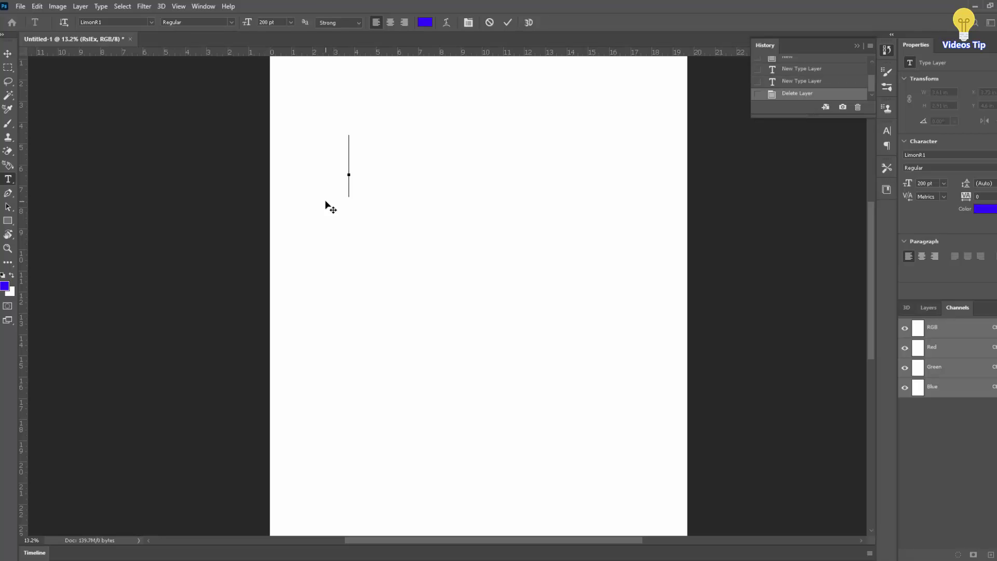
text(E)
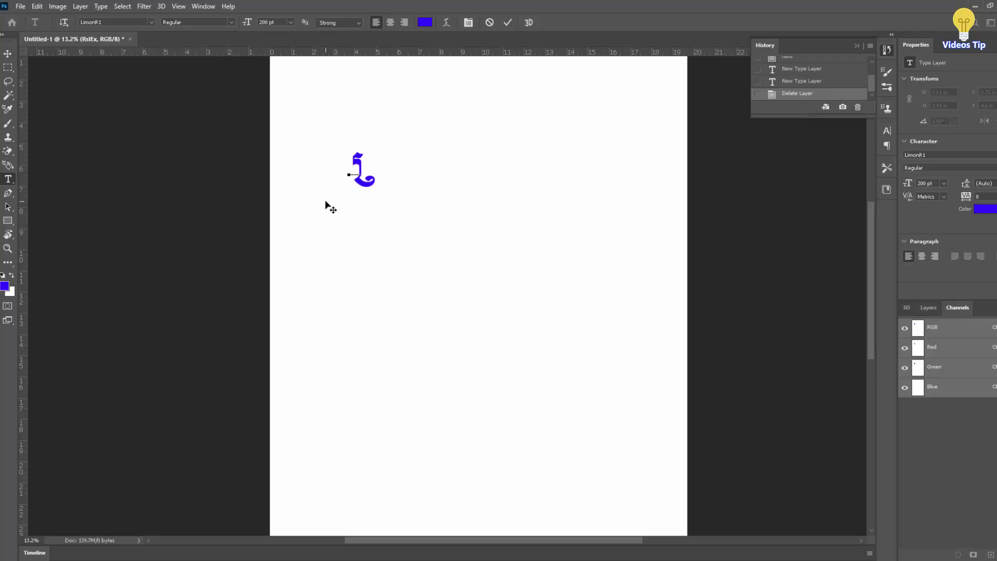
text(sj)
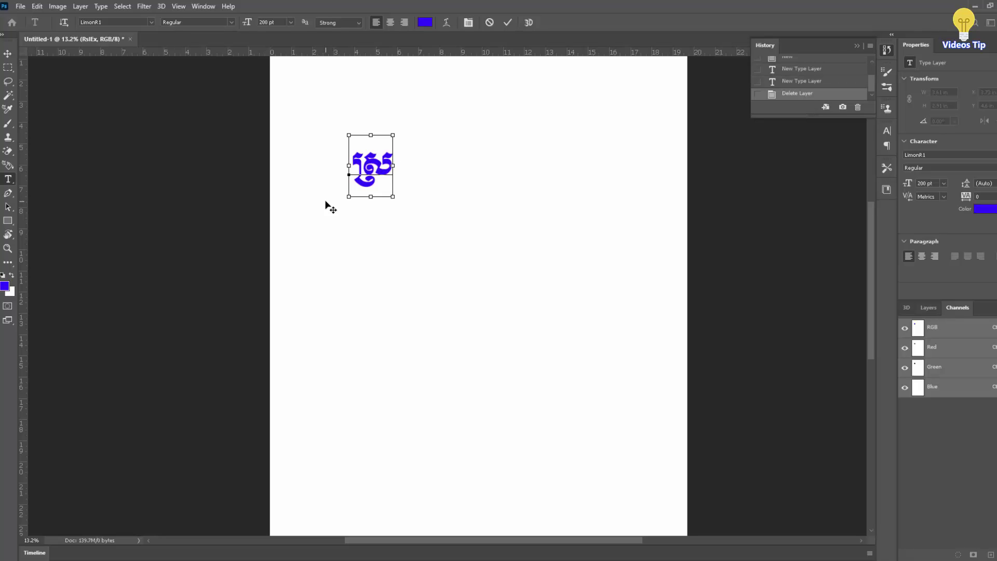
text(m)
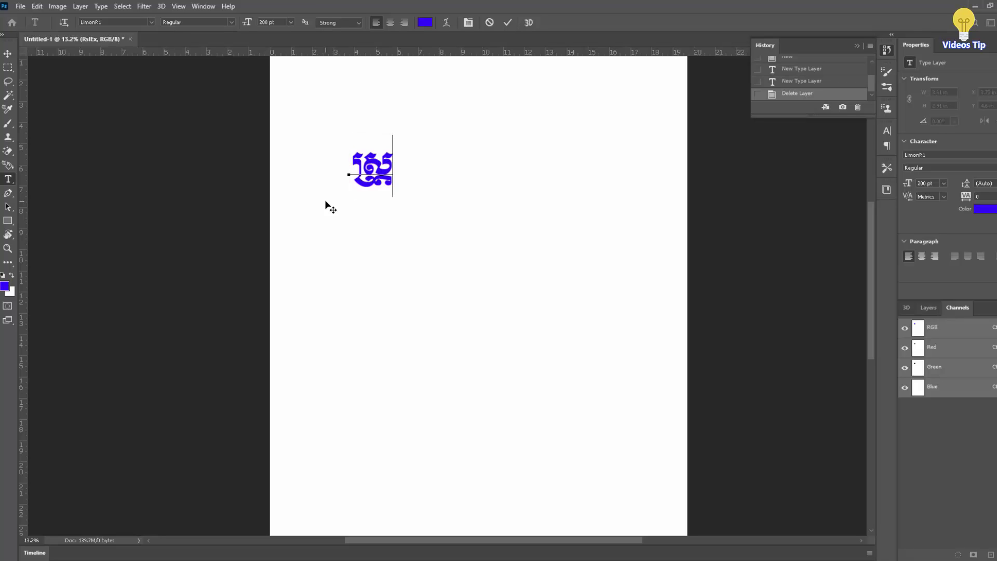
text(Wប៉)
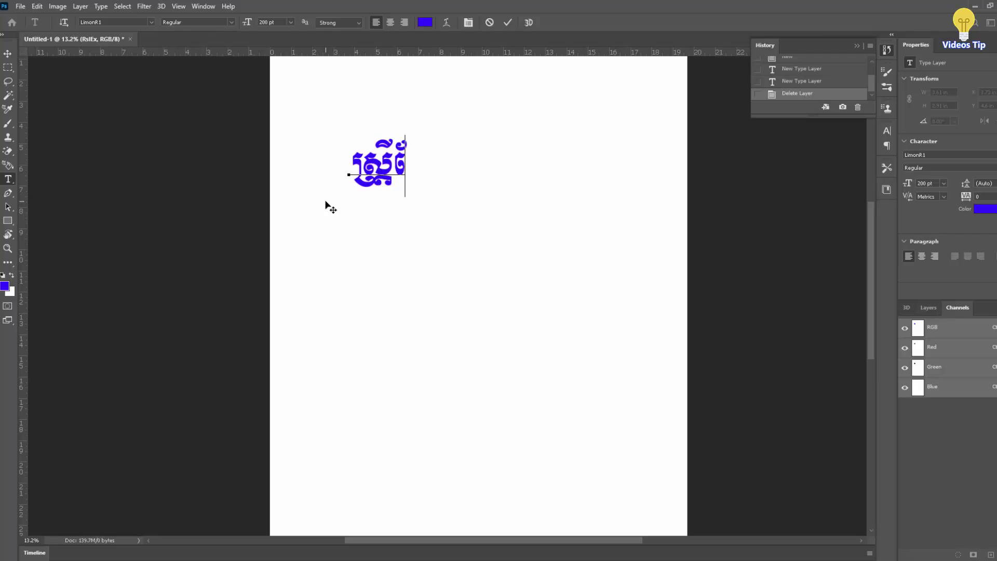
text(ខ)
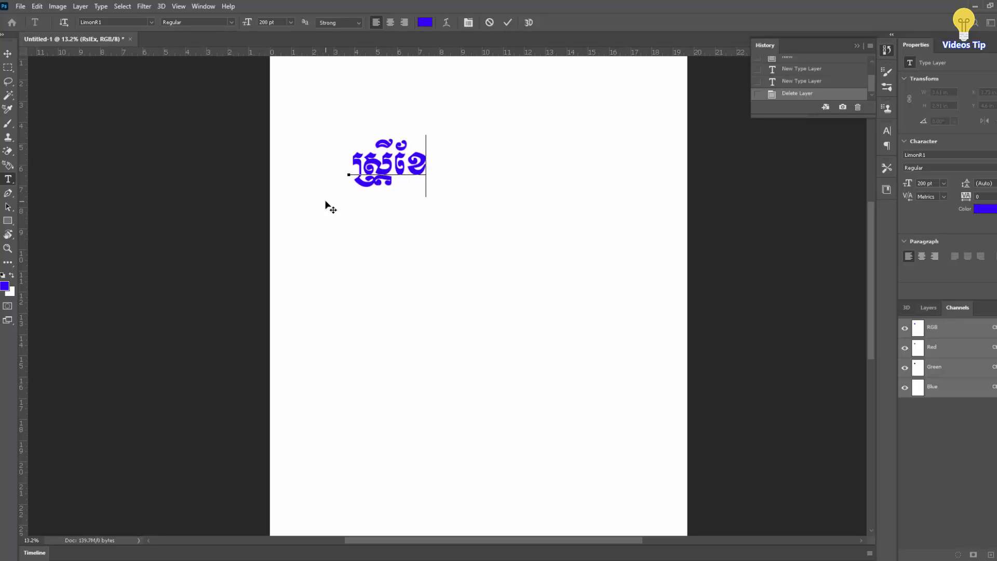
key(ctrl)
text(មែរ)
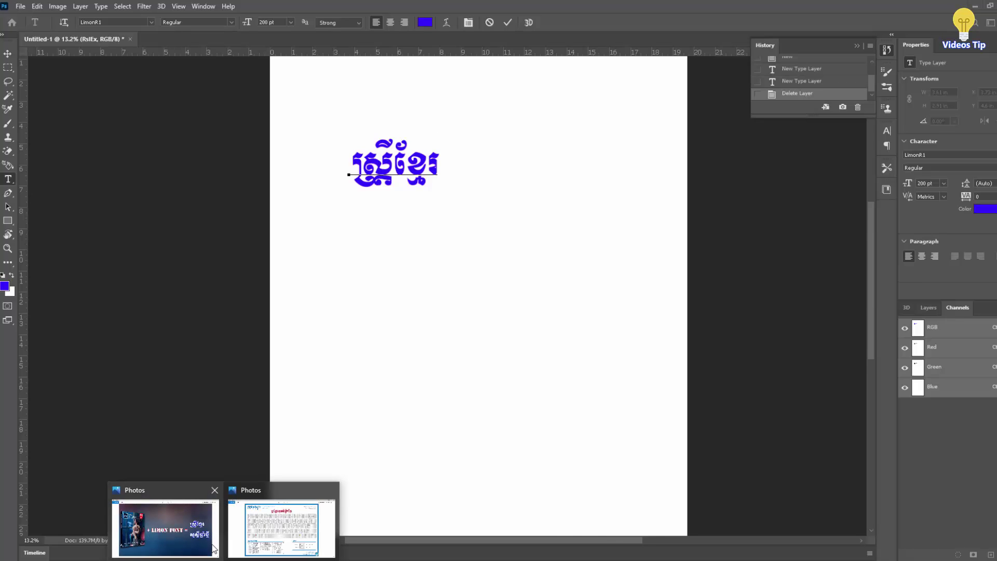
Consult the reference picture Limon font.jpg in Photos, and back in Photoshop add សួស្តីឆ្នាំថ្មី as the second text line
click(211, 548)
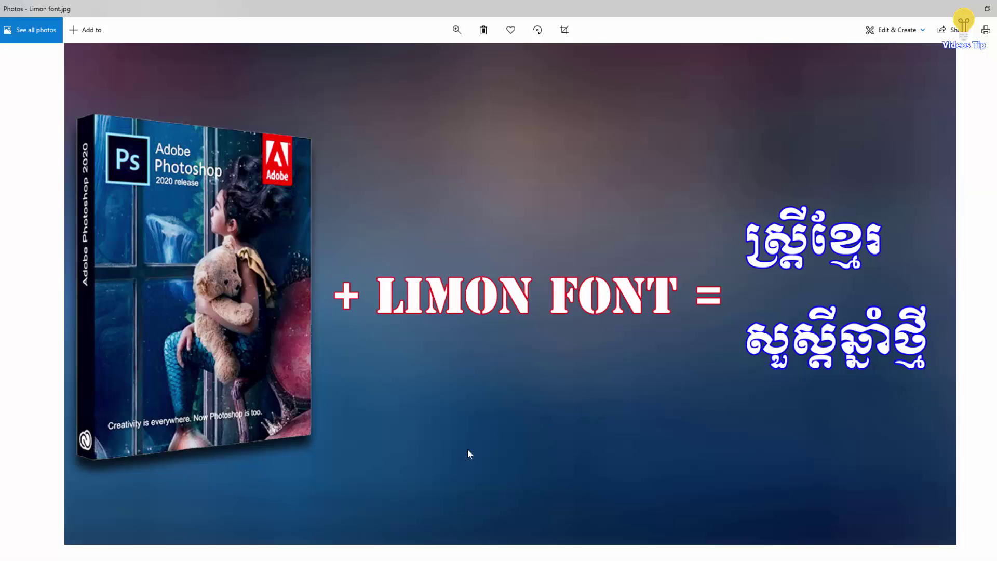
key(alt+Tab)
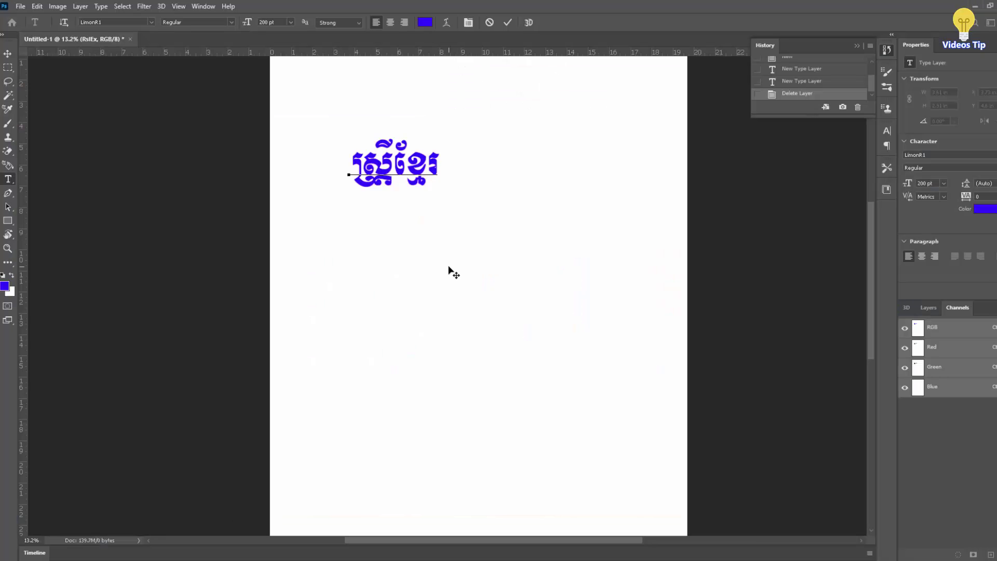
key(Return)
text(ស្បស)
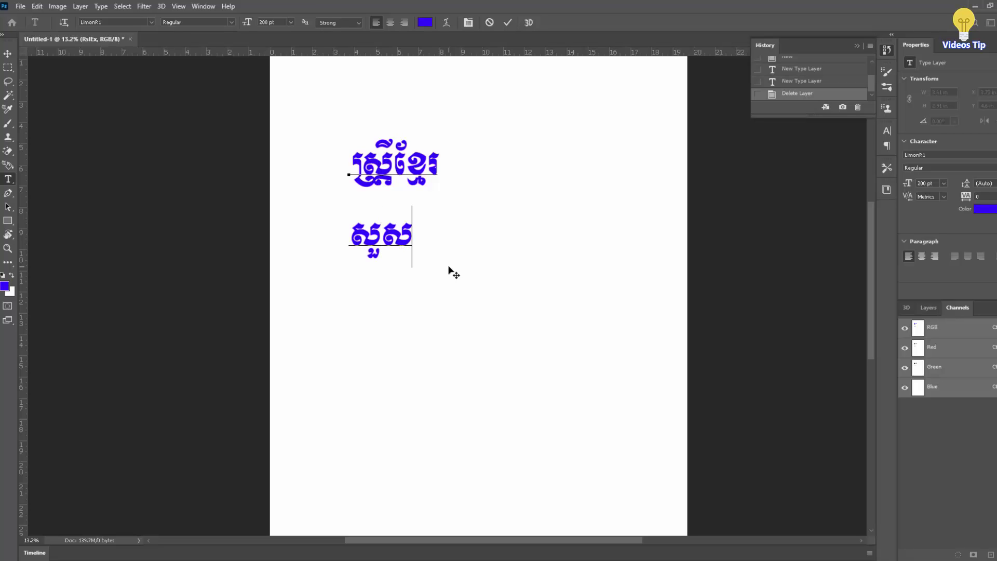
key(ctrl)
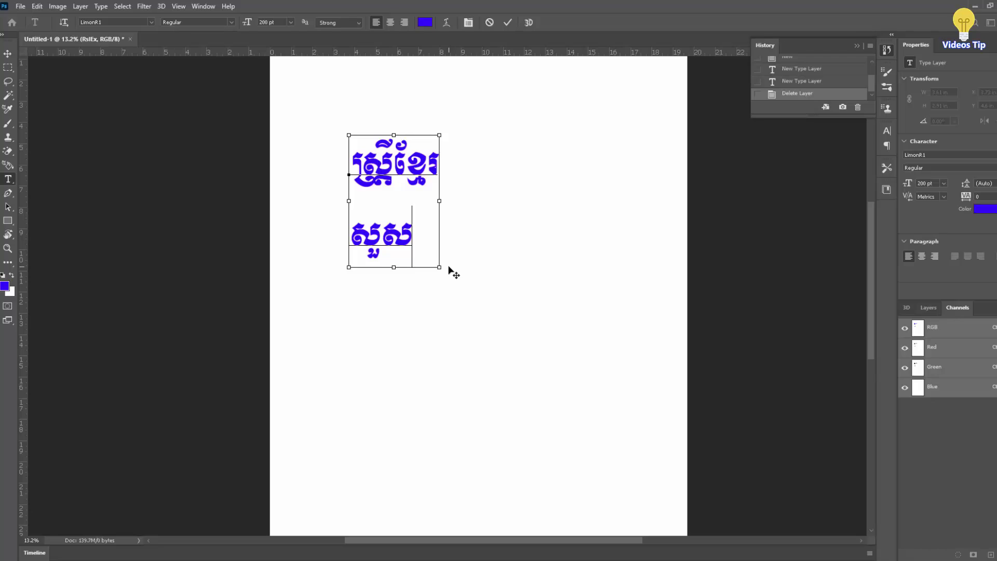
text(្តី)
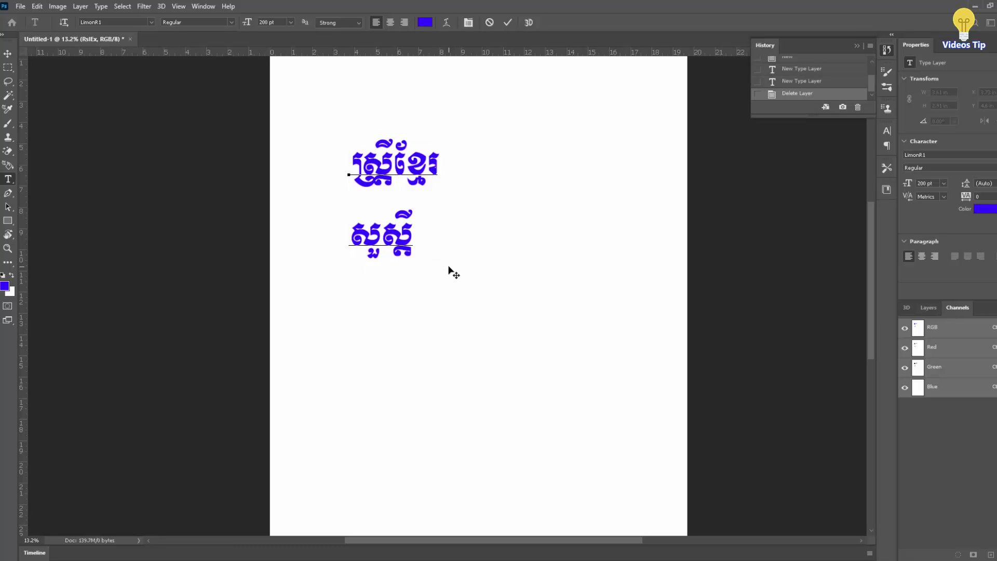
text(ឆ)
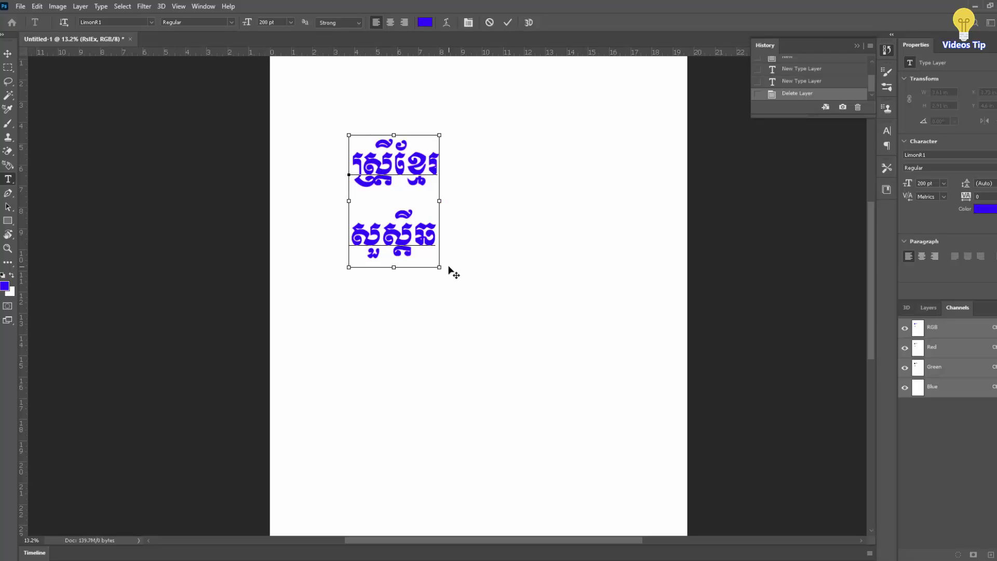
text(្ល)
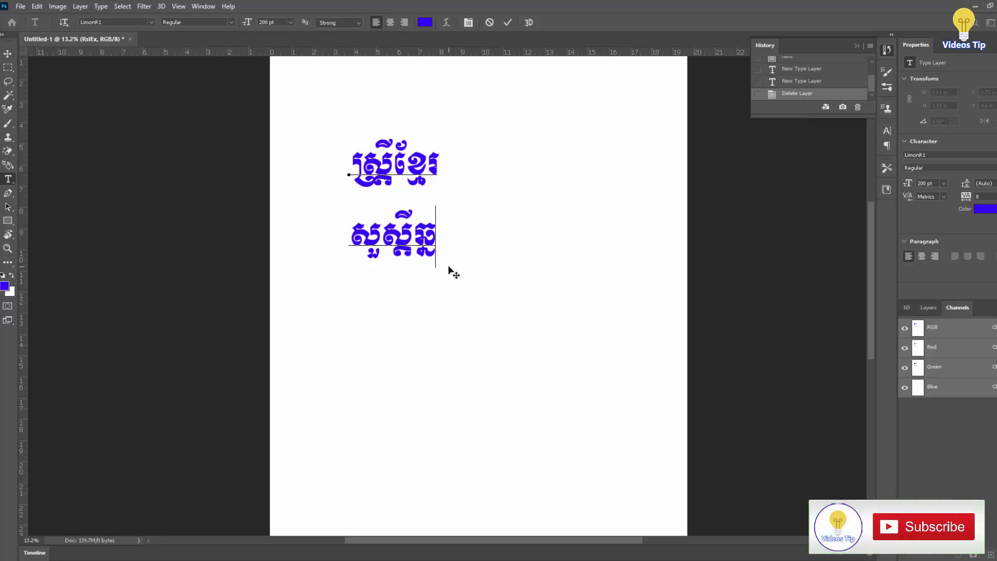
text(ាំ)
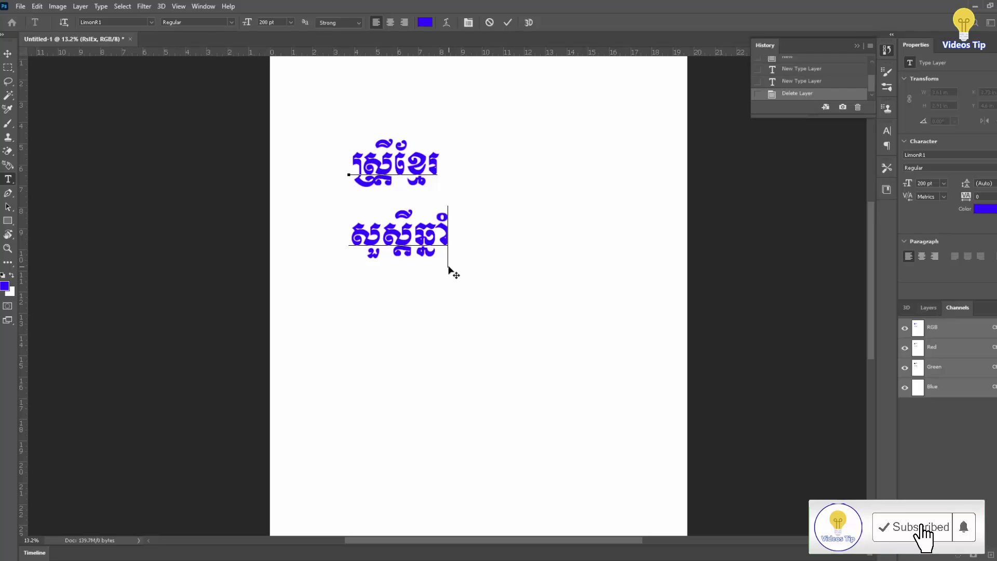
text(ថ)
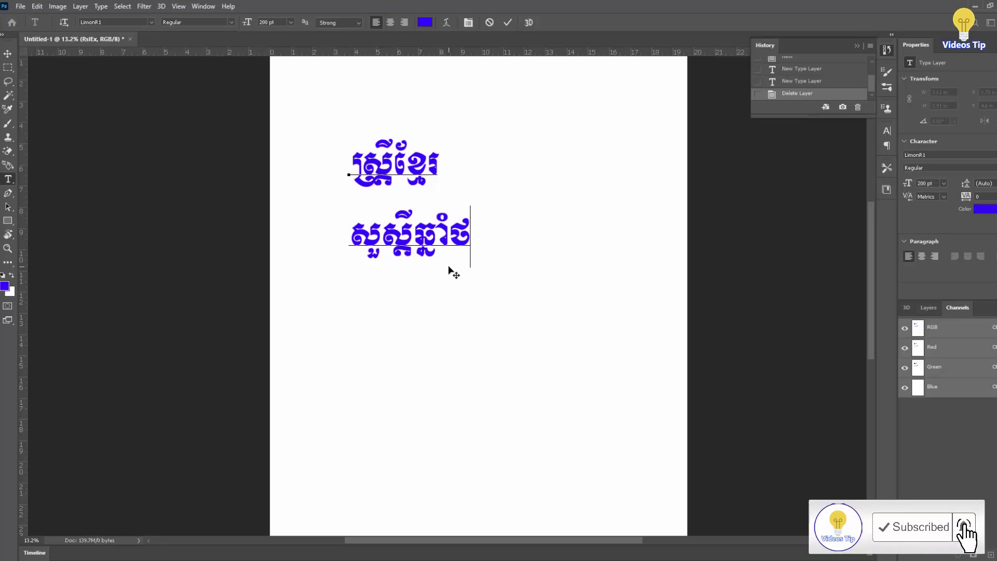
key(ctrl)
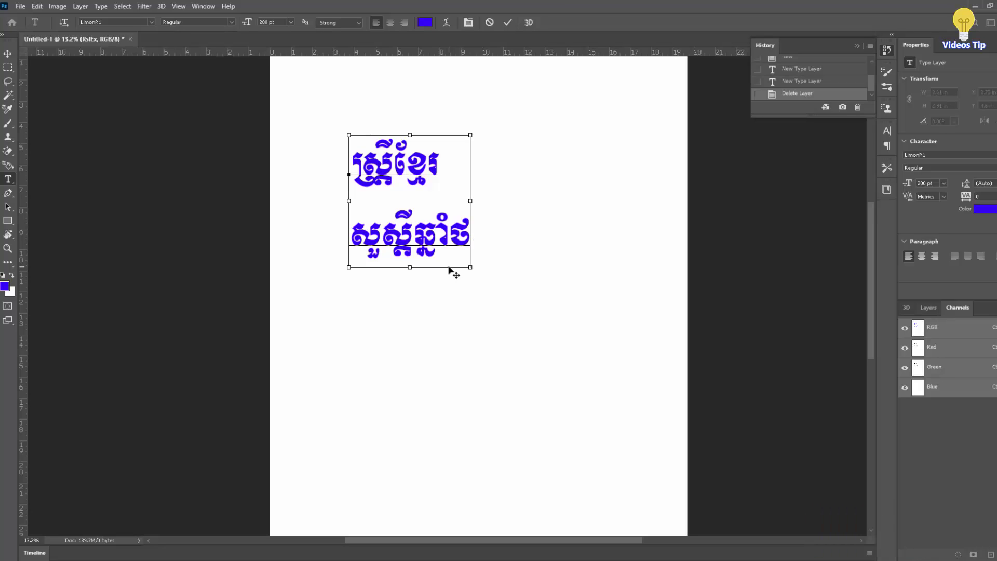
text(្មី)
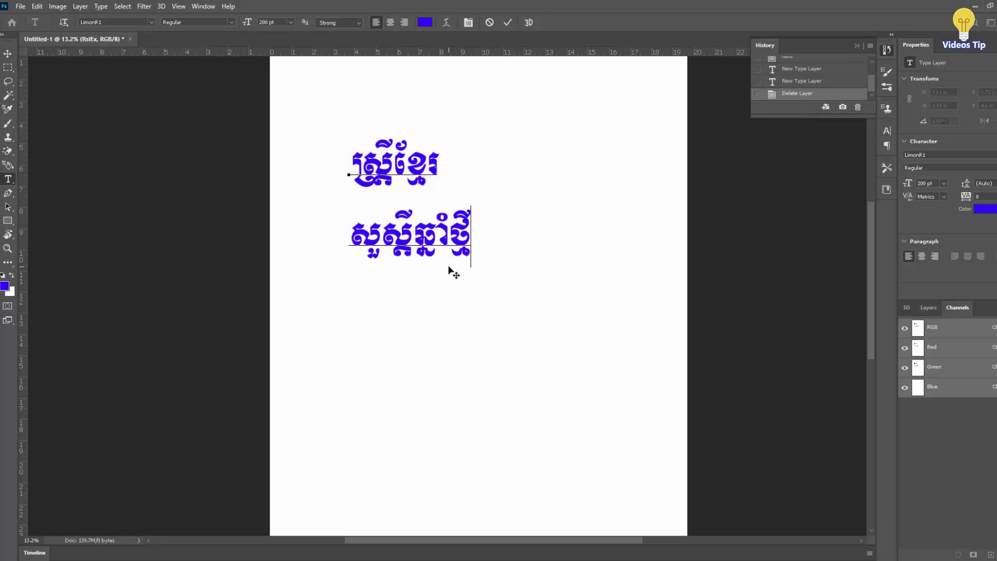
Add ប្រុស as the third line and ស្រី as the fourth line of the same text
key(Return)
text(ប្រុស)
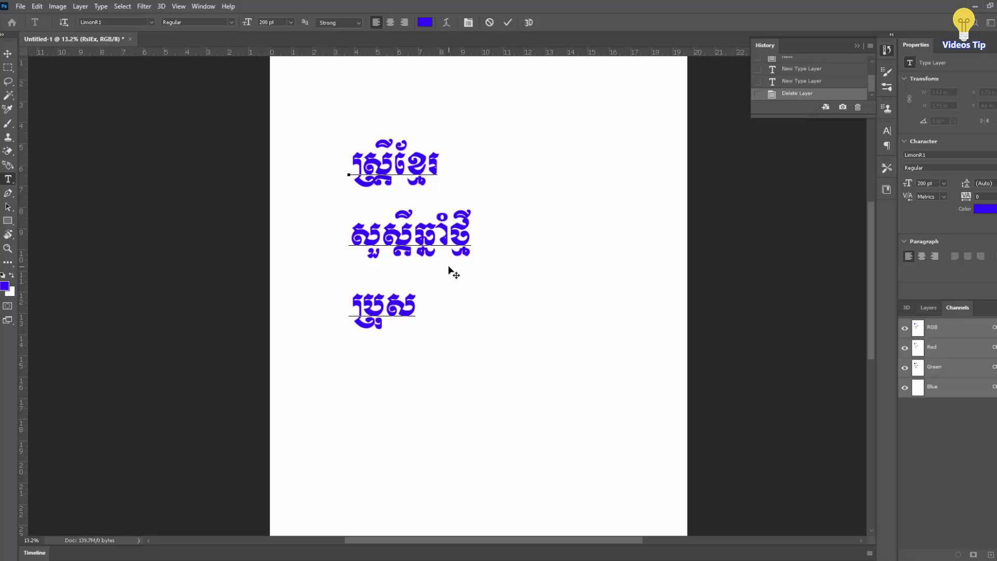
key(Return)
text(ស្រី)
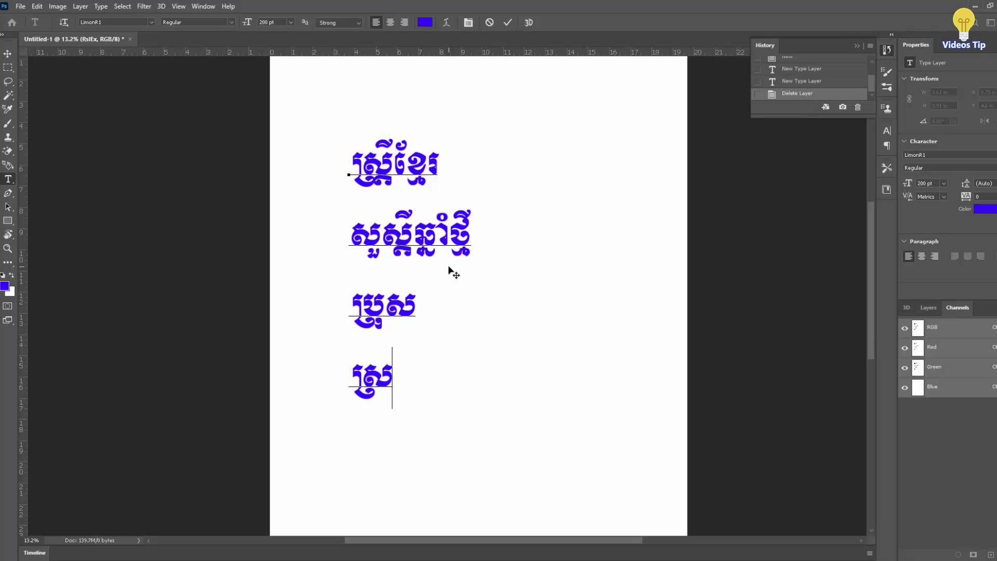
Add ខ្ញុំស្រលាញ់អ្នក as the fifth line, below ស្រី
key(Return)
text(ខ្ញុំ)
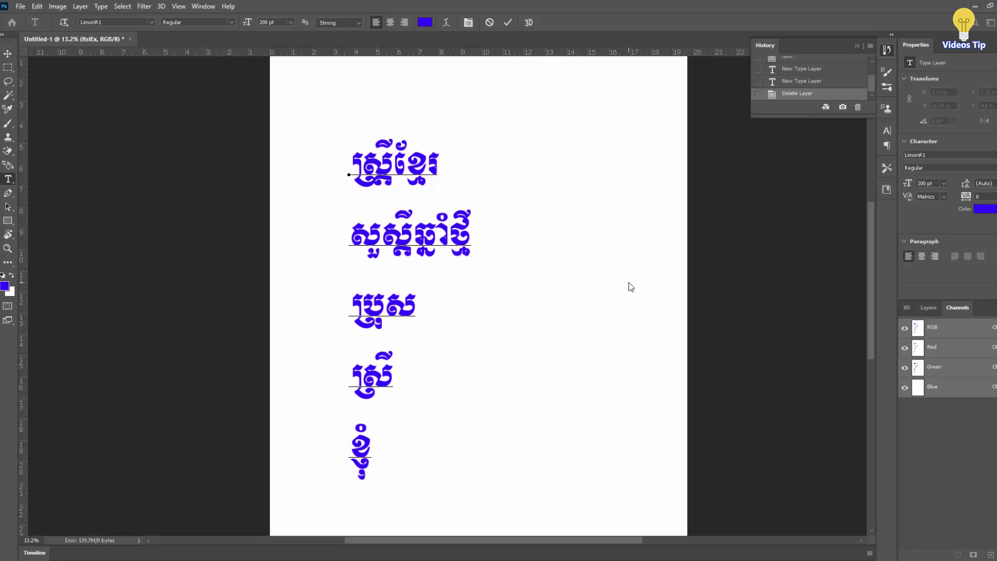
text(ស្រ )
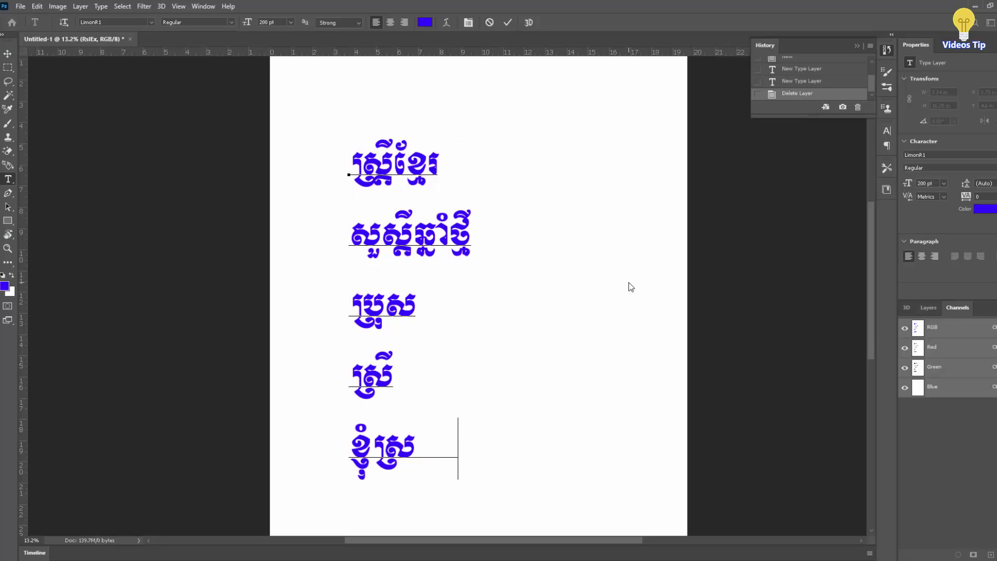
text(លាញ)
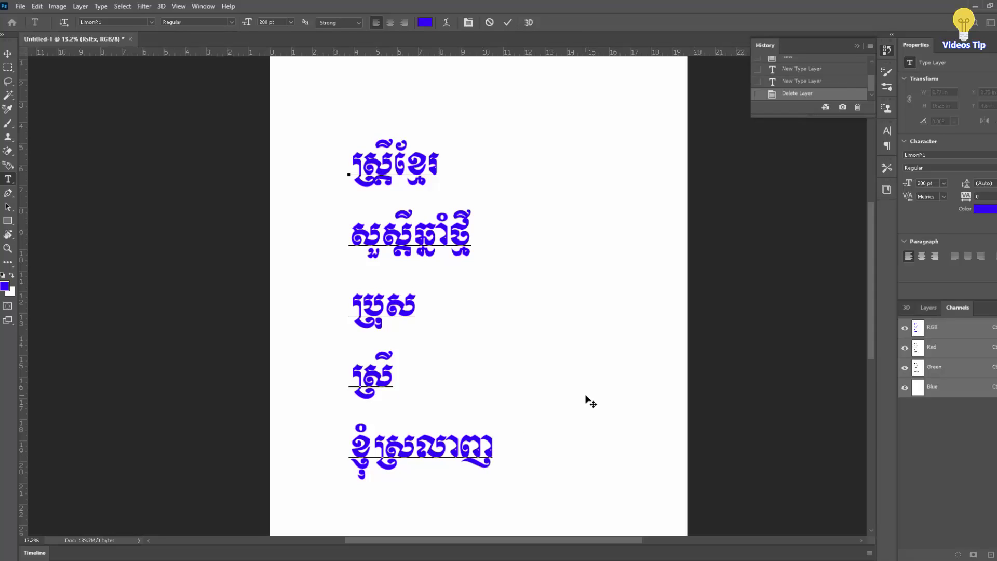
text(់អ្ន)
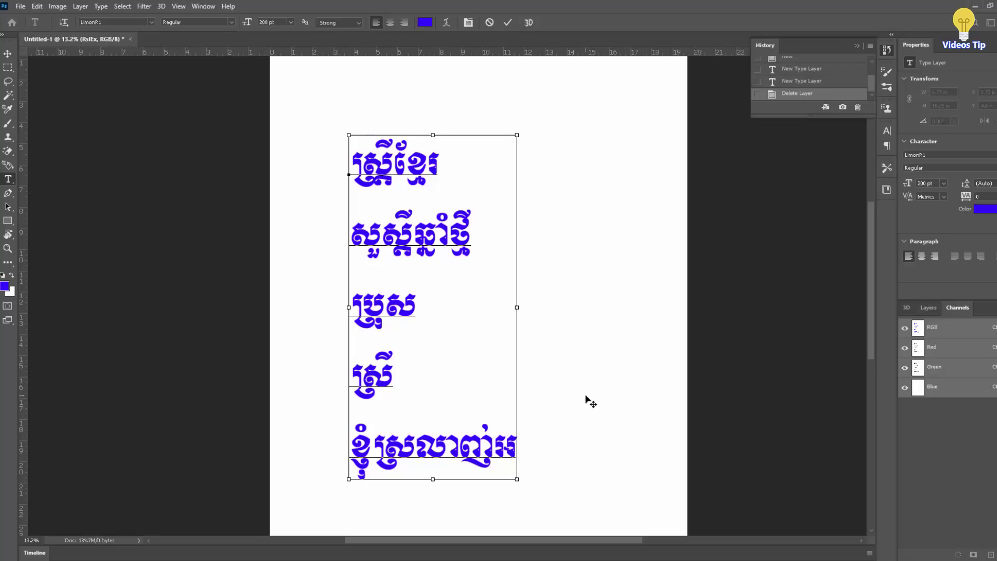
text(ក)
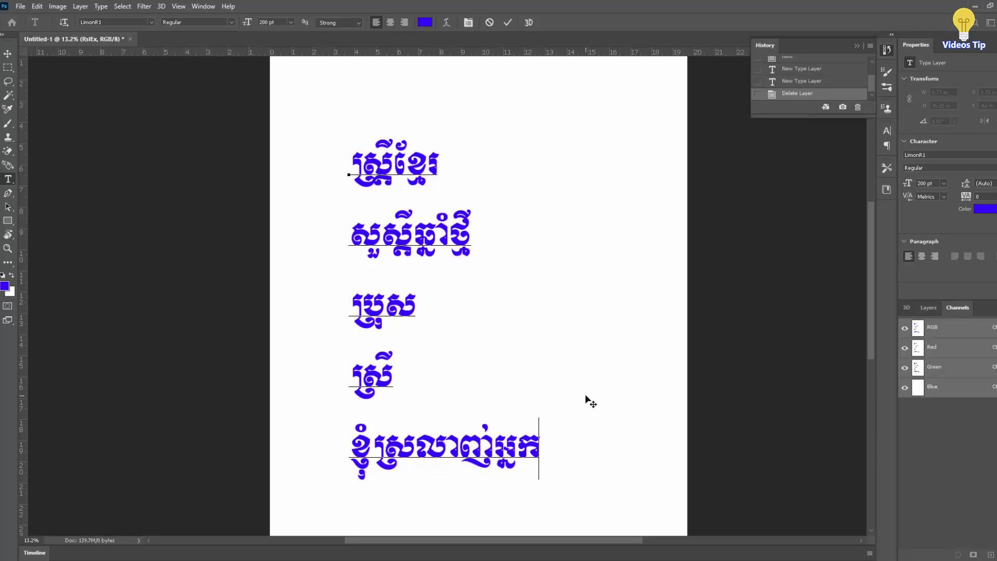